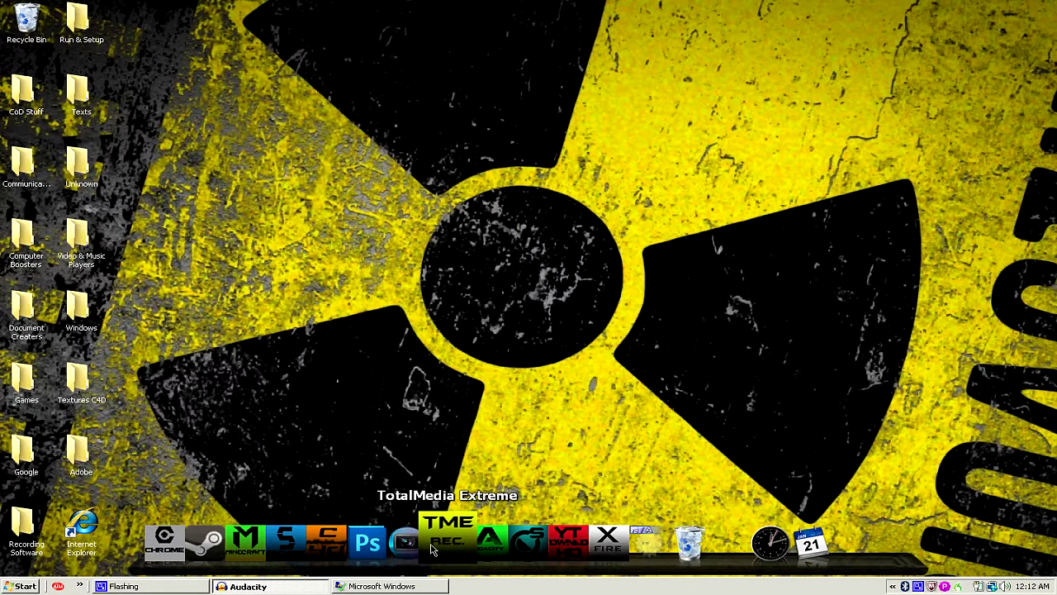
Open CINEMA 4D, dismiss the online updater and add a Text spline to the empty scene.
{"action": "left_click", "coordinate": [329, 545]}
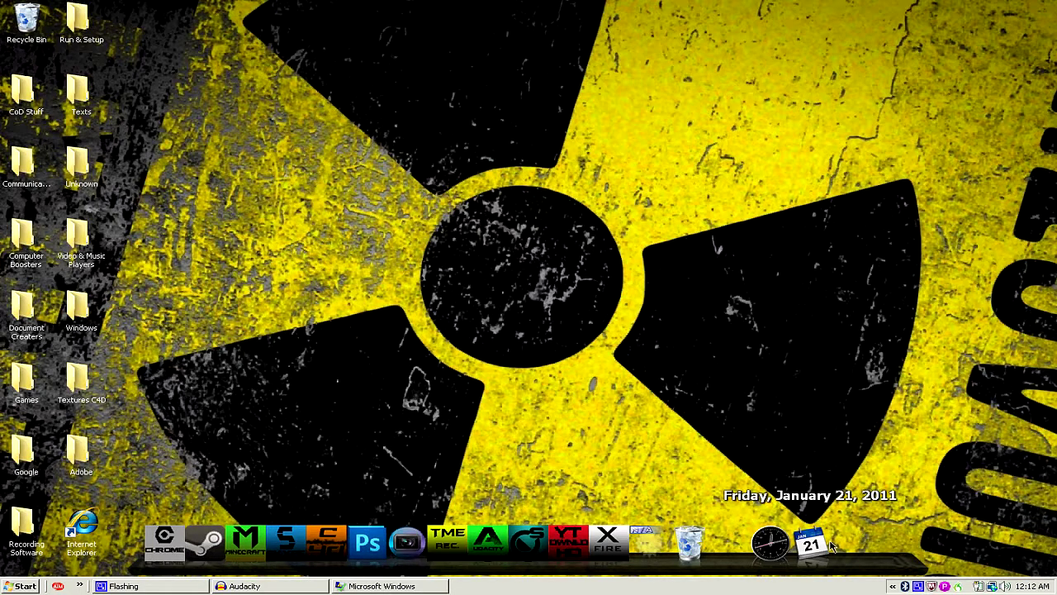
{"action": "left_click", "coordinate": [328, 545]}
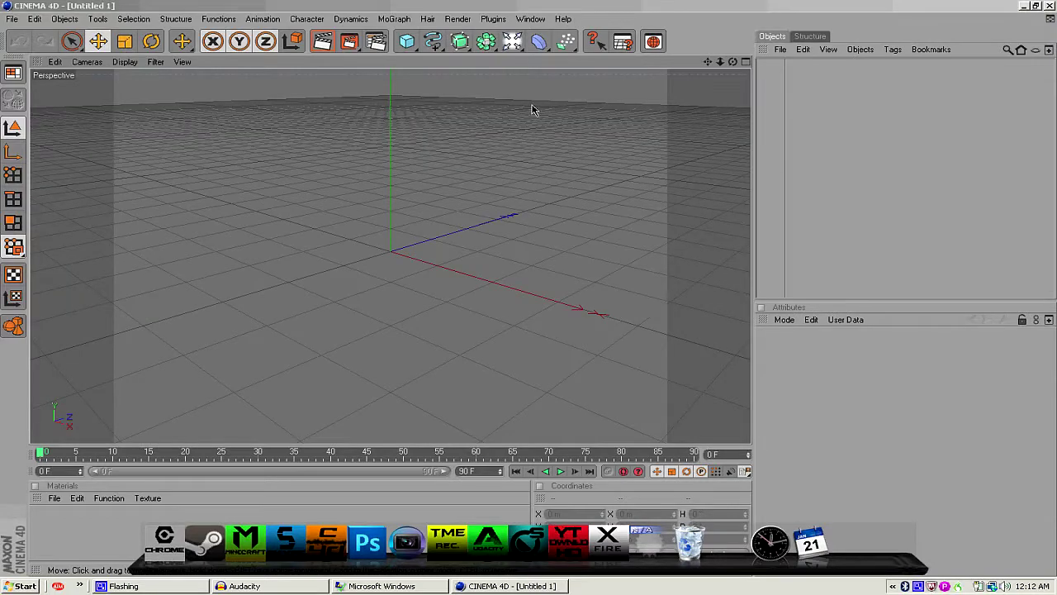
{"action": "left_click", "coordinate": [432, 41]}
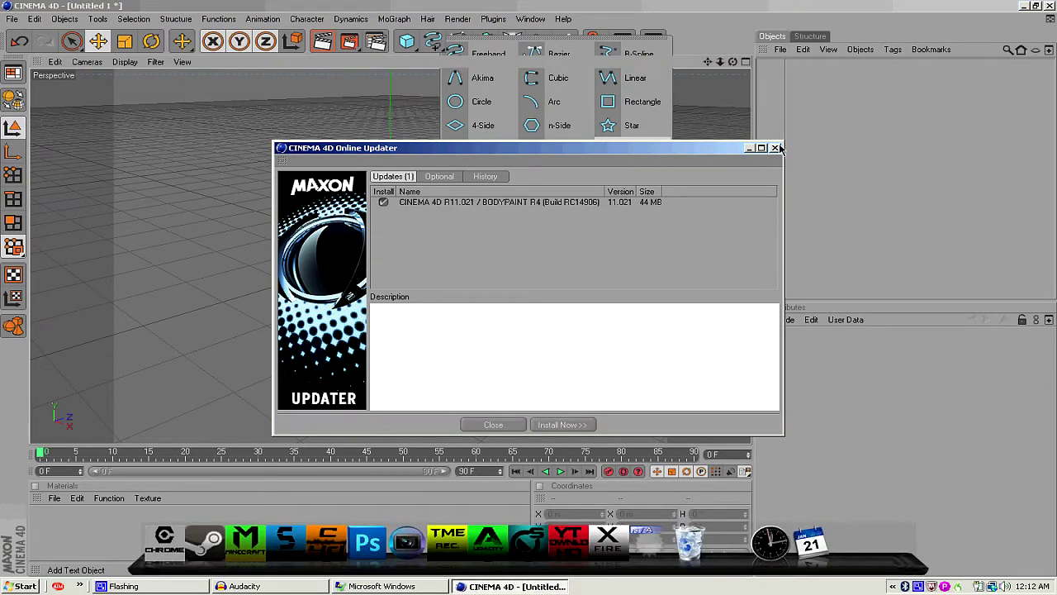
{"action": "left_click", "coordinate": [776, 148]}
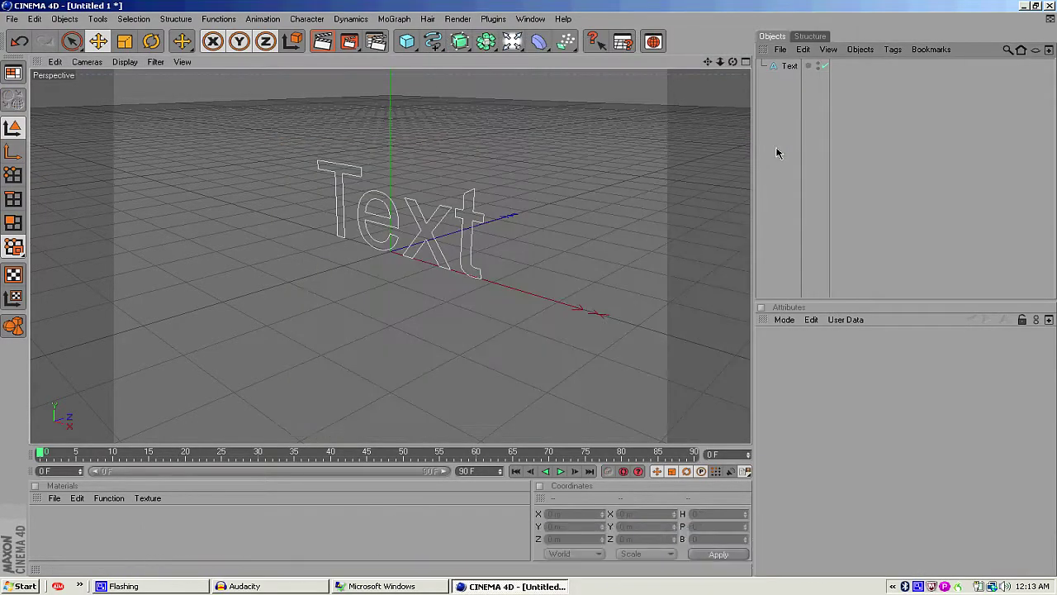
{"action": "left_click", "coordinate": [434, 40]}
Change the Text spline's wording to "Test".
{"action": "left_click", "coordinate": [790, 66]}
{"action": "left_click_drag", "start_coordinate": [732, 63], "coordinate": [531, 292]}
{"action": "left_click_drag", "start_coordinate": [955, 397], "coordinate": [437, 331]}
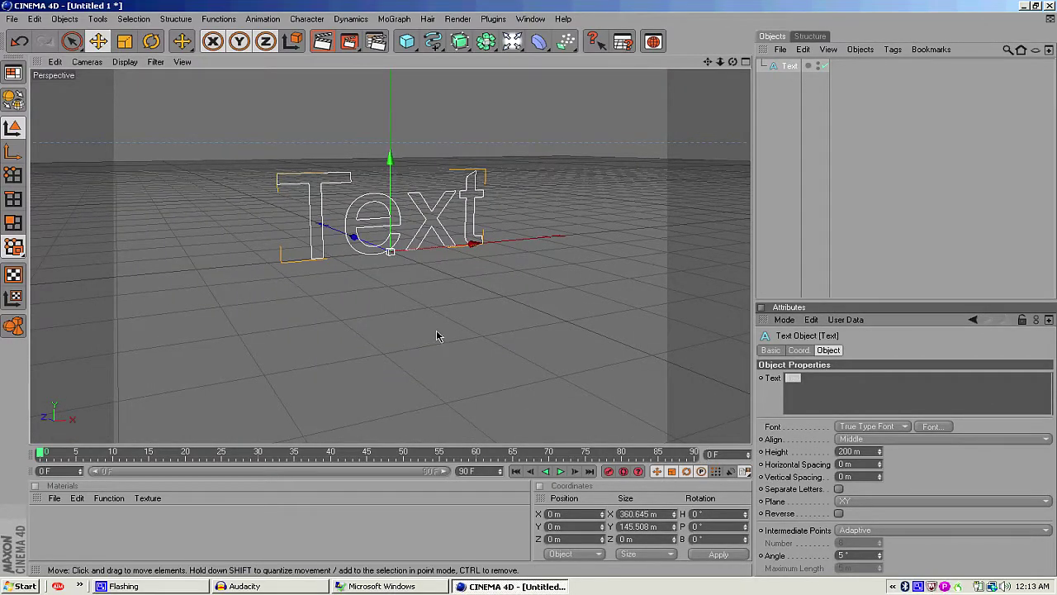
{"action": "type", "text": "T"}
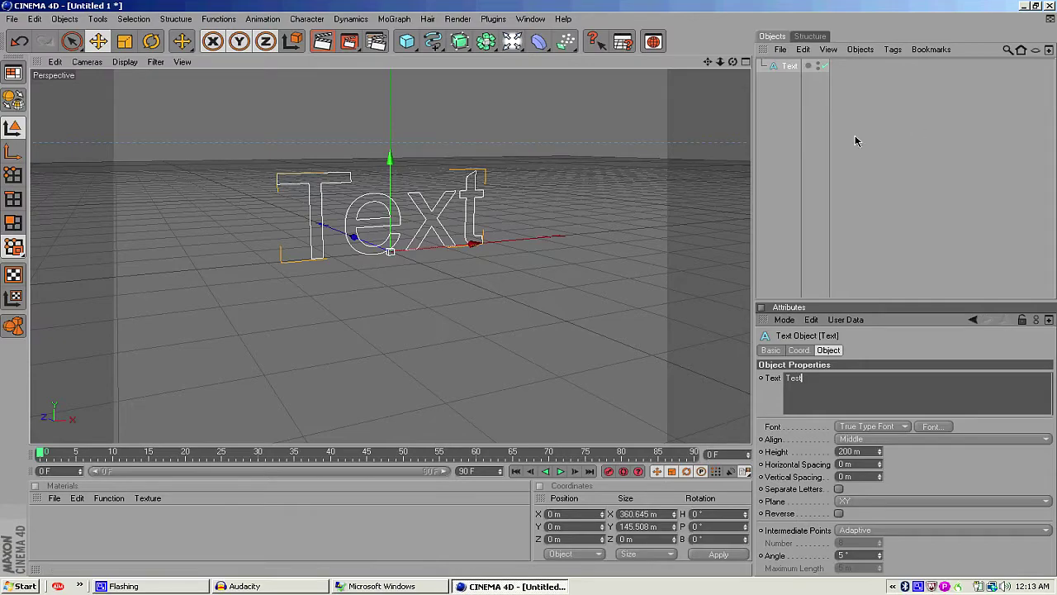
Raise the Text spline about 200 m along the Y axis.
{"action": "left_click_drag", "start_coordinate": [733, 61], "coordinate": [526, 293]}
{"action": "left_click_drag", "start_coordinate": [391, 158], "coordinate": [391, 44]}
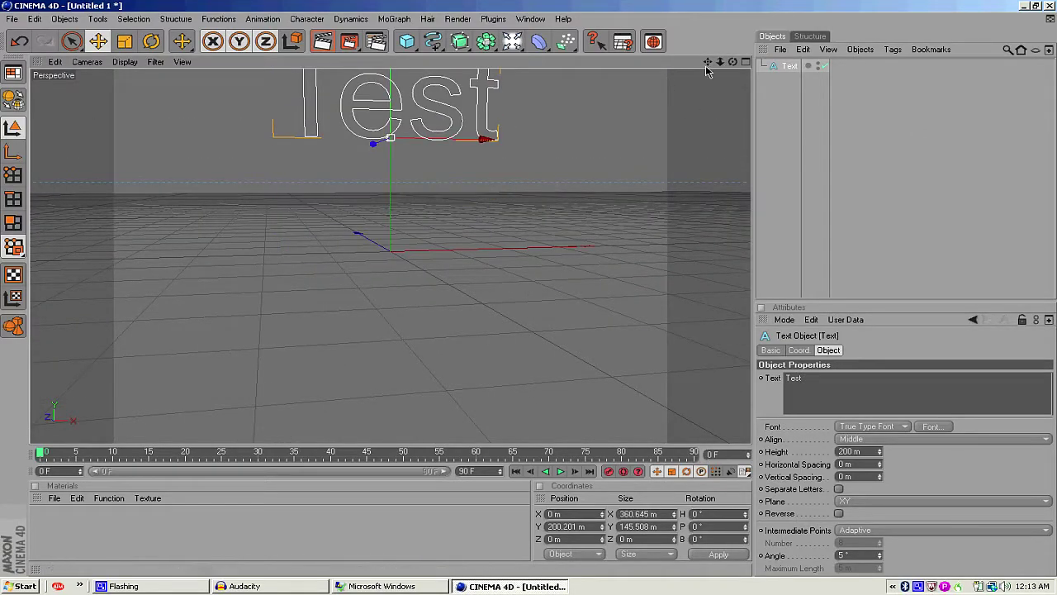
{"action": "left_click_drag", "start_coordinate": [708, 61], "coordinate": [408, 356]}
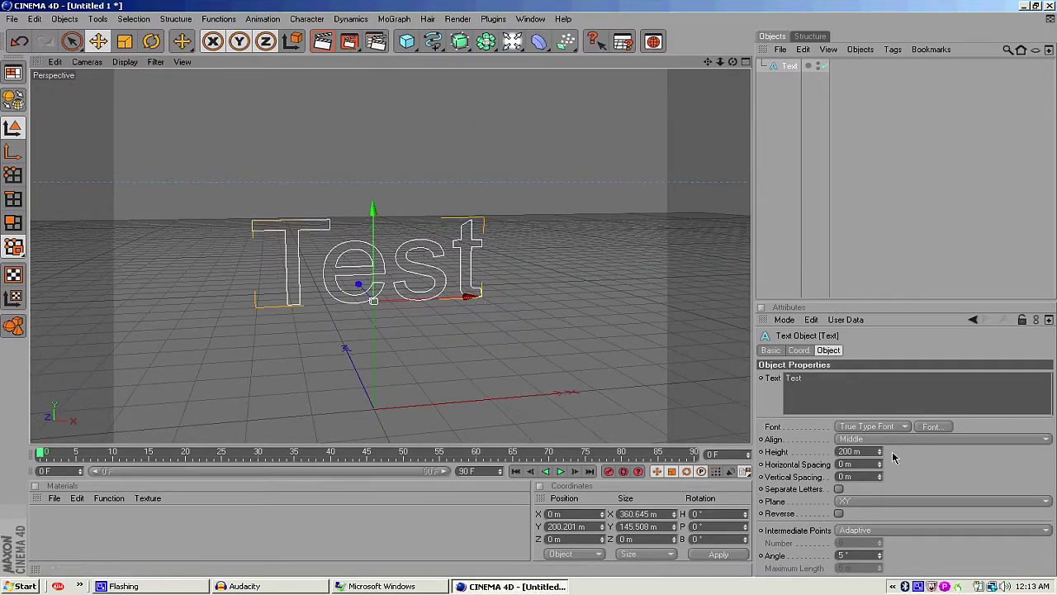
Browse the available fonts and set the Text spline's font to BankGothic Md BT.
{"action": "left_click", "coordinate": [933, 426]}
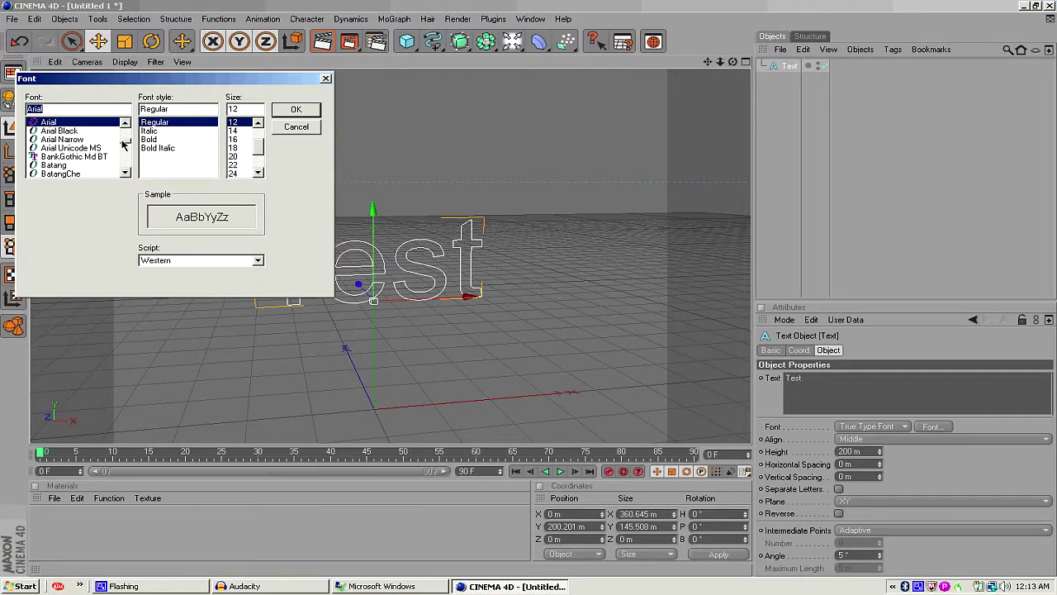
{"action": "scroll", "coordinate": [125, 145], "scroll_direction": "down", "scroll_amount": 5}
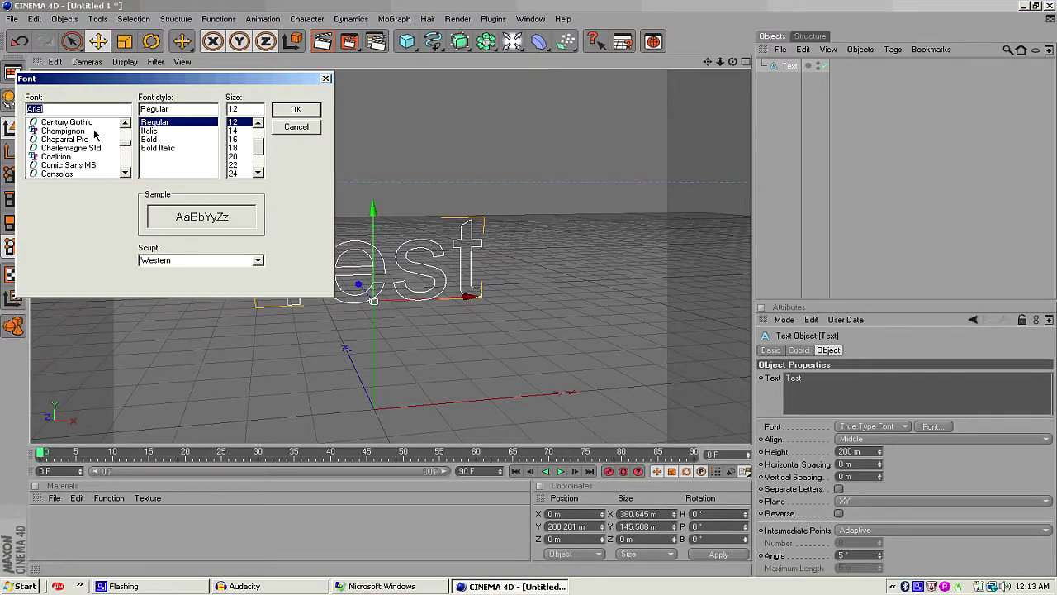
{"action": "left_click", "coordinate": [94, 130]}
{"action": "left_click", "coordinate": [90, 140]}
{"action": "left_click", "coordinate": [93, 150]}
{"action": "left_click", "coordinate": [94, 157]}
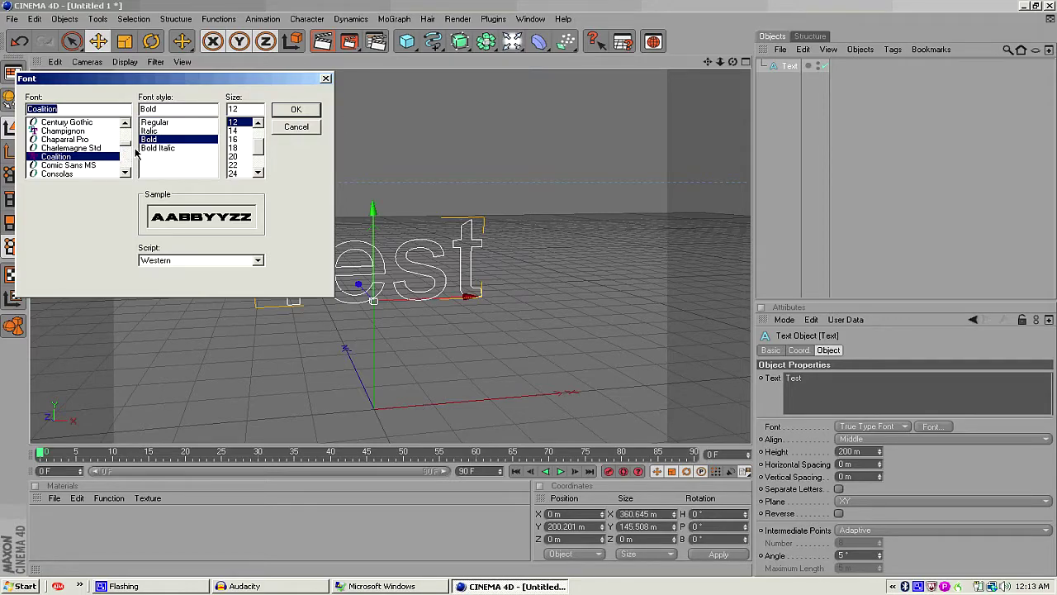
{"action": "scroll", "coordinate": [127, 145], "scroll_direction": "up", "scroll_amount": 5}
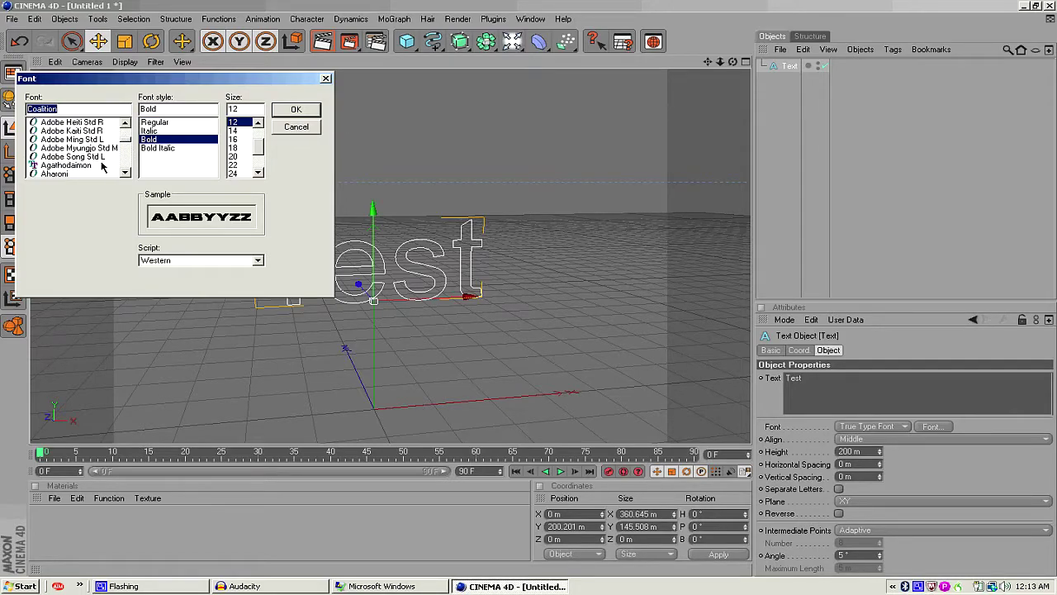
{"action": "scroll", "coordinate": [126, 173], "scroll_direction": "down", "scroll_amount": 5}
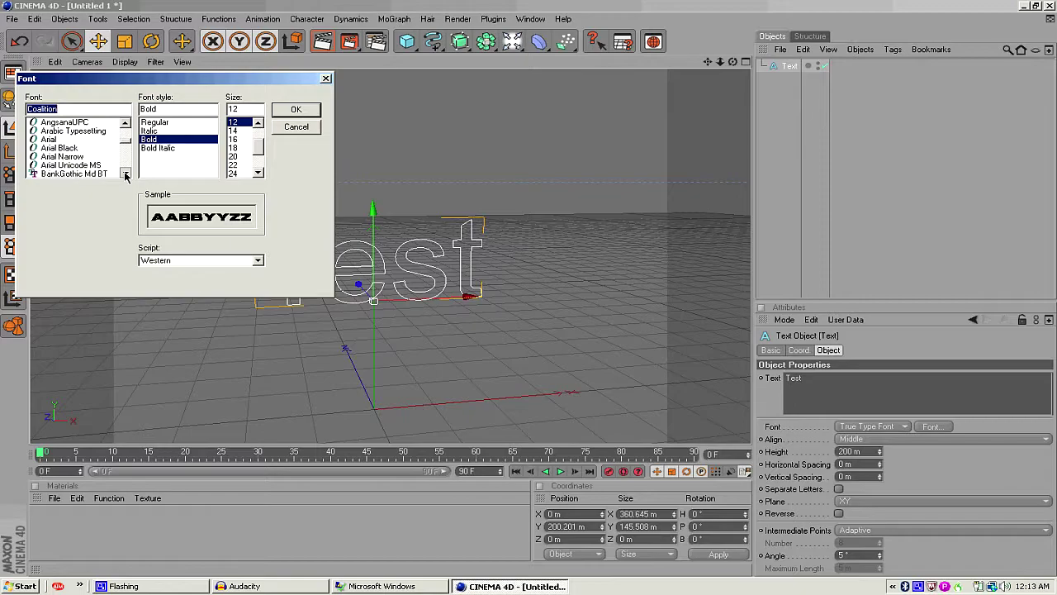
{"action": "left_click", "coordinate": [108, 140]}
{"action": "left_click", "coordinate": [308, 115]}
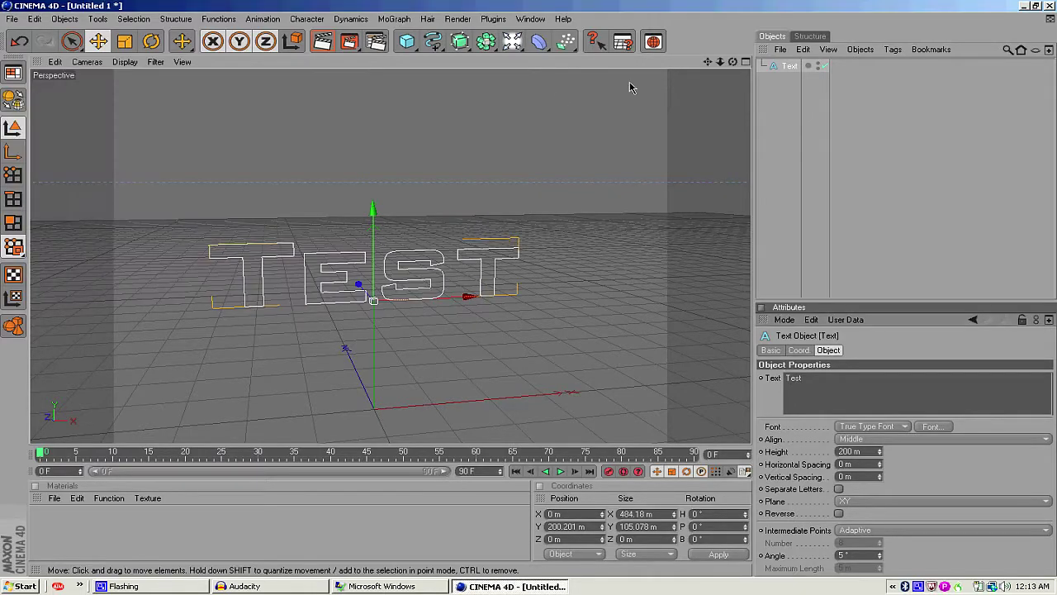
Set the Text spline's horizontal spacing to -20 m and render the perspective view.
{"action": "left_click_drag", "start_coordinate": [536, 292], "coordinate": [529, 290]}
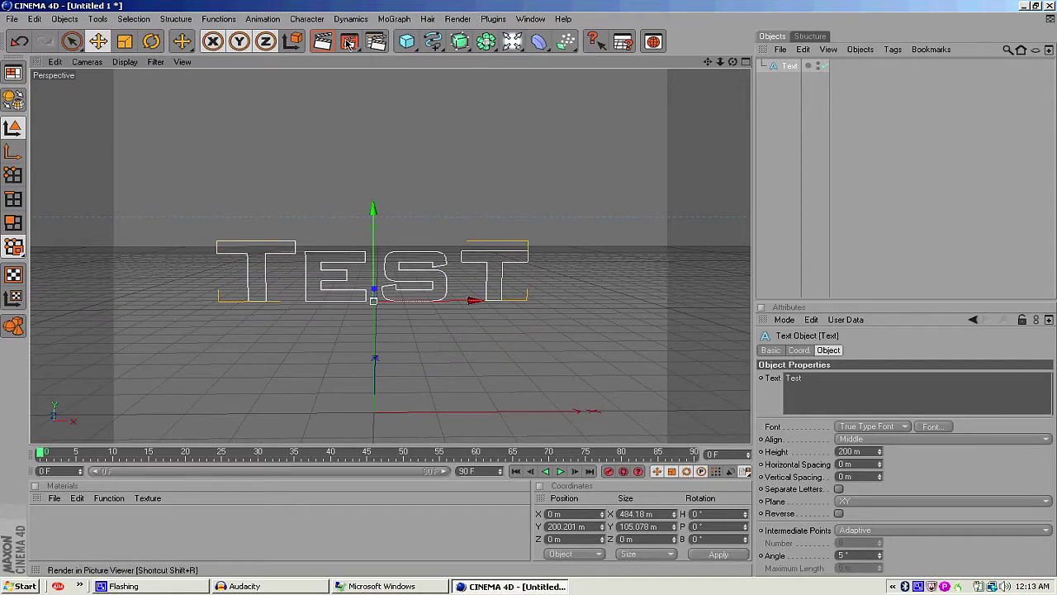
{"action": "left_click", "coordinate": [840, 465]}
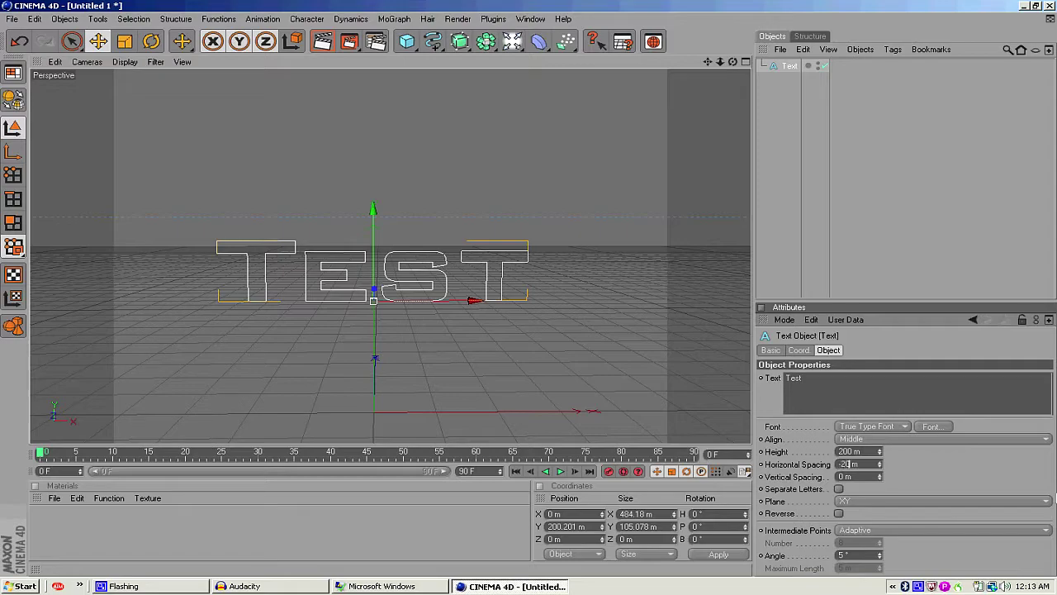
{"action": "left_click", "coordinate": [965, 264]}
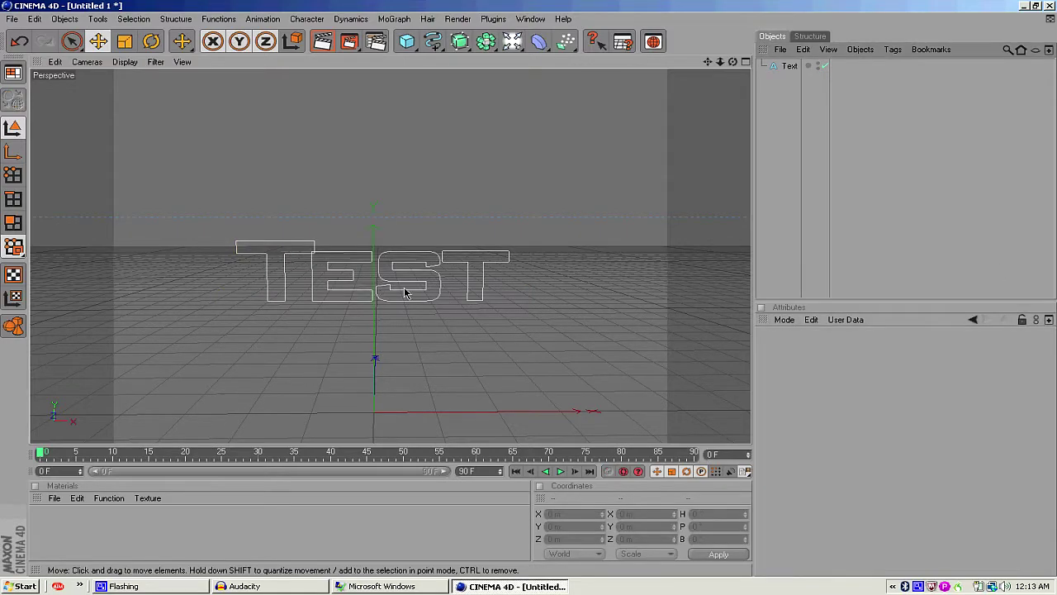
{"action": "left_click", "coordinate": [789, 66]}
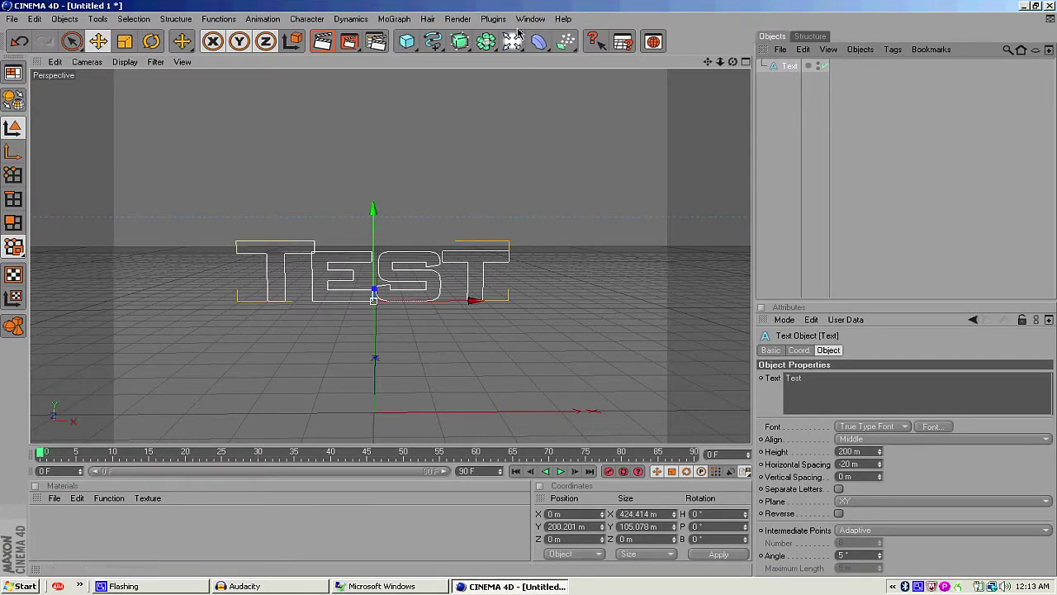
{"action": "left_click", "coordinate": [321, 41]}
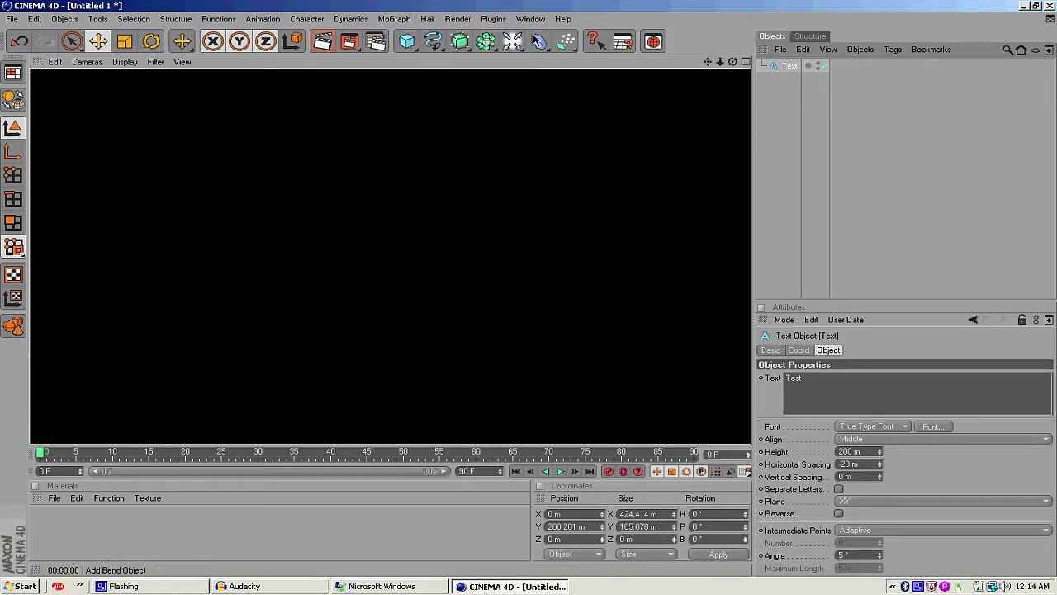
Add an Extrude NURBS object and make the Text spline its child.
{"action": "left_click", "coordinate": [460, 41]}
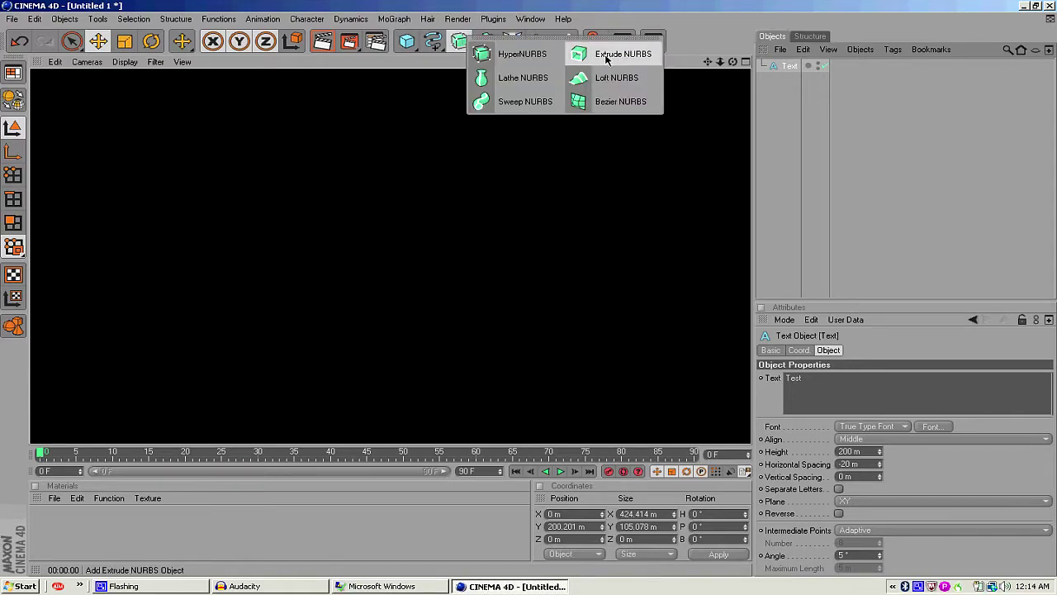
{"action": "left_click", "coordinate": [606, 56]}
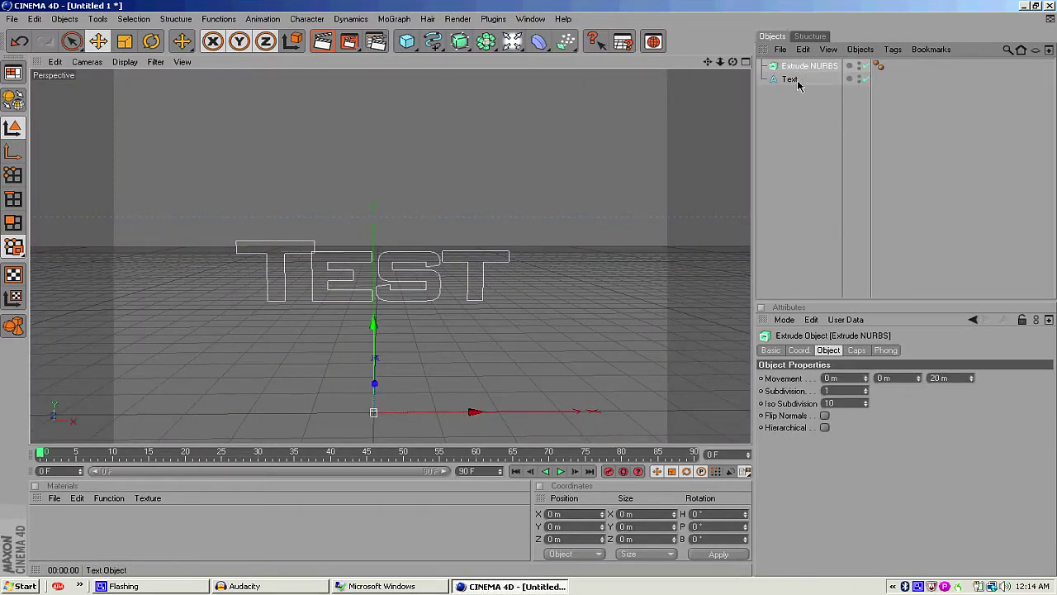
{"action": "left_click", "coordinate": [794, 82]}
{"action": "left_click_drag", "start_coordinate": [797, 72], "coordinate": [797, 73]}
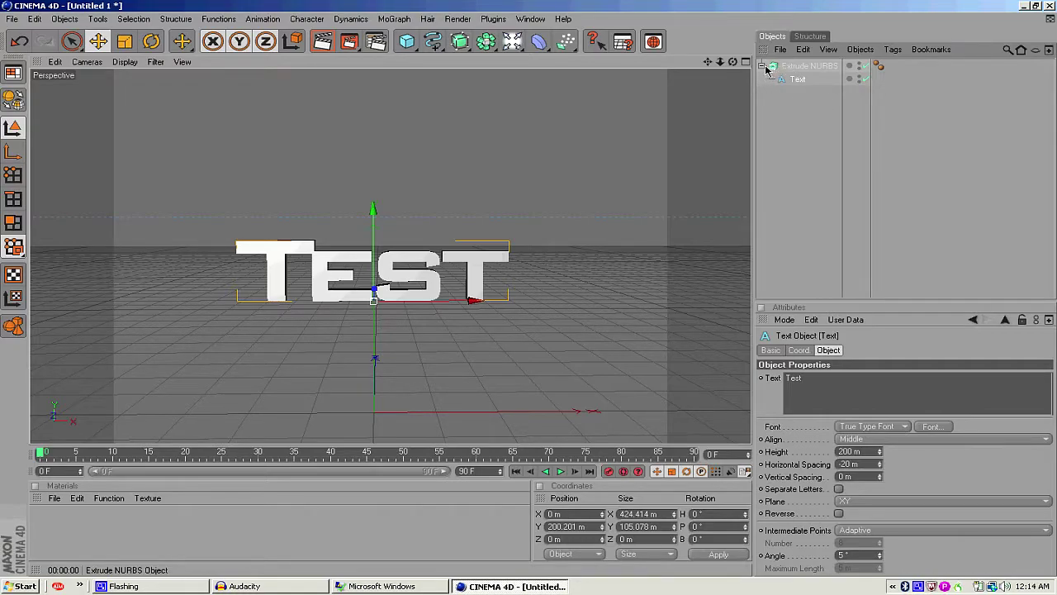
{"action": "left_click", "coordinate": [767, 70]}
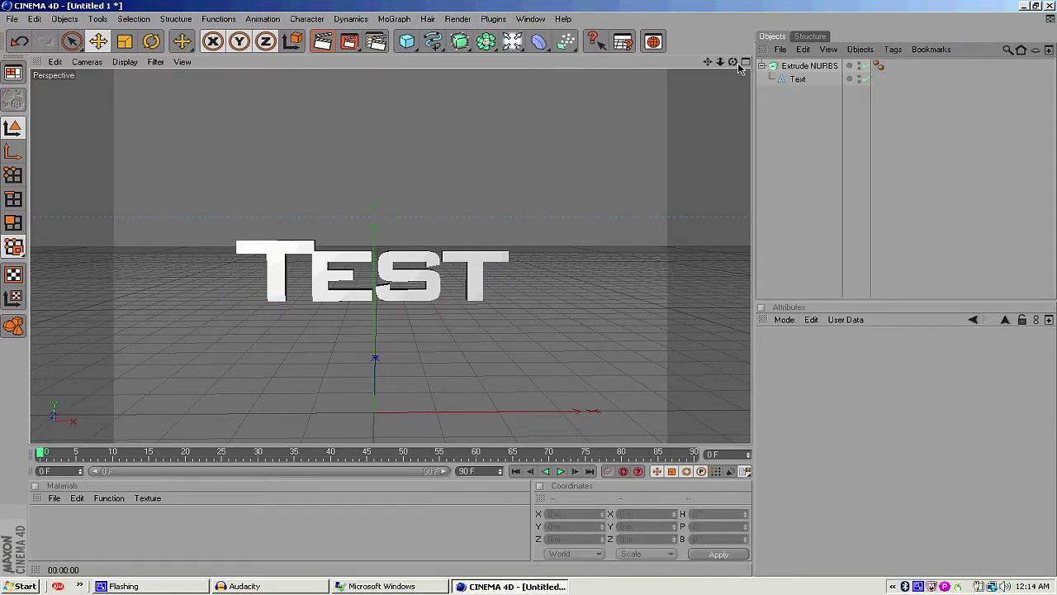
{"action": "left_click_drag", "start_coordinate": [733, 62], "coordinate": [531, 296]}
Set the Extrude NURBS object's Z movement to 1 m and inspect the thin lettering from another angle.
{"action": "left_click", "coordinate": [798, 79]}
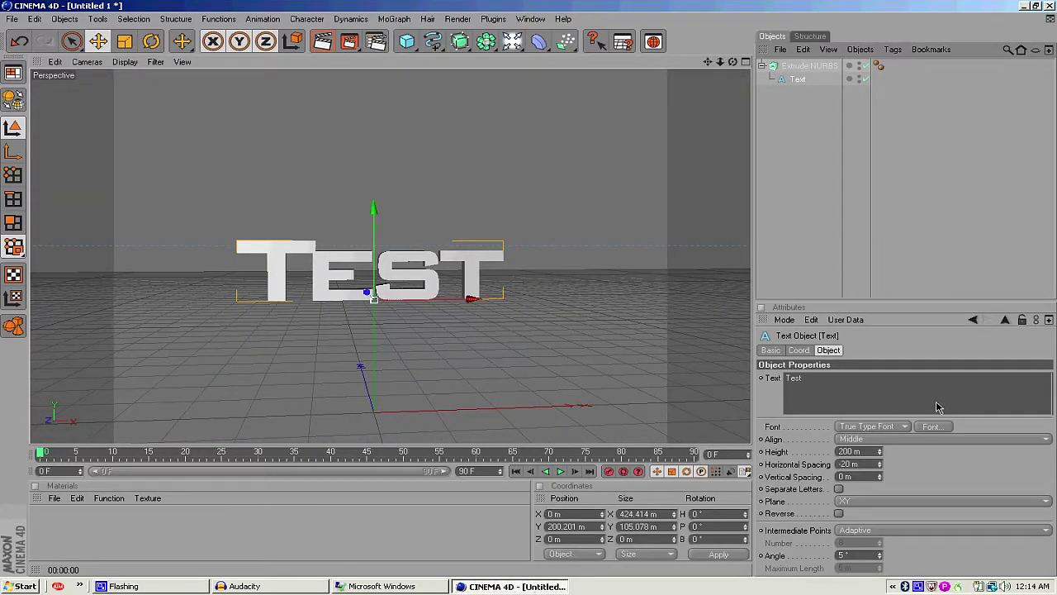
{"action": "left_click", "coordinate": [805, 66]}
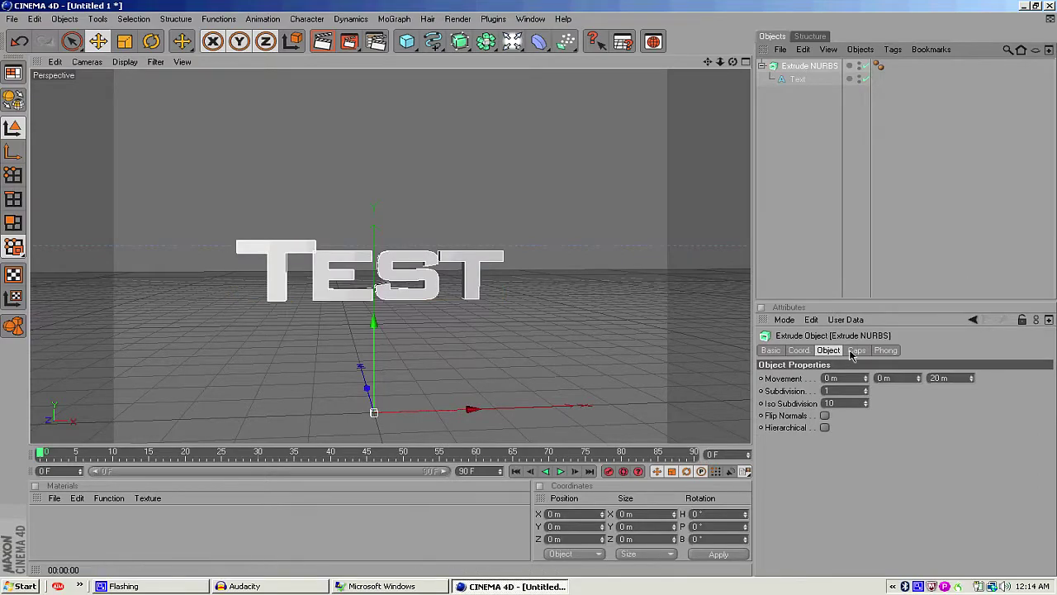
{"action": "left_click", "coordinate": [797, 79]}
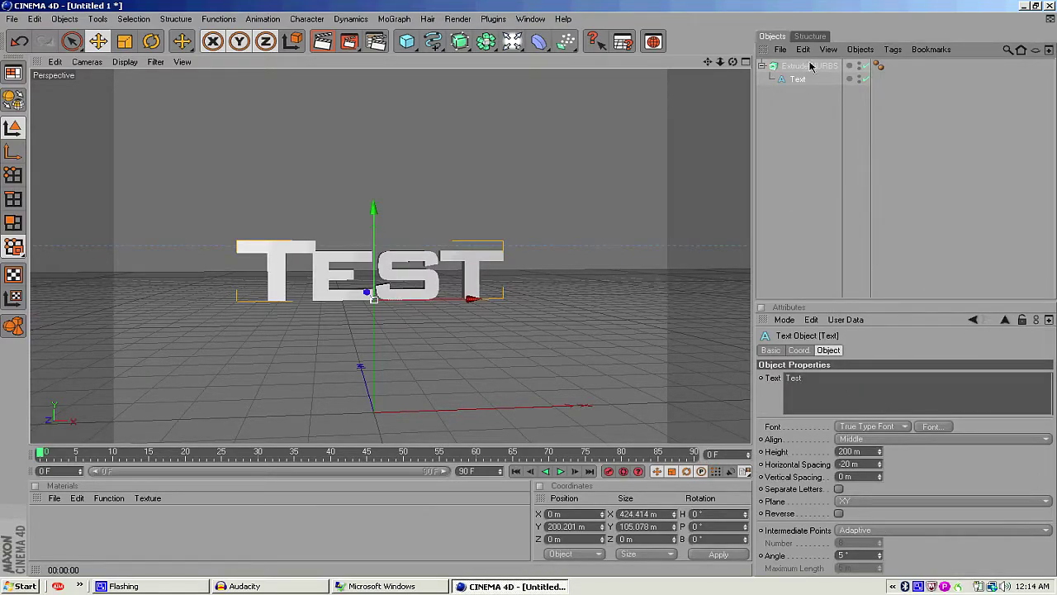
{"action": "left_click", "coordinate": [810, 66]}
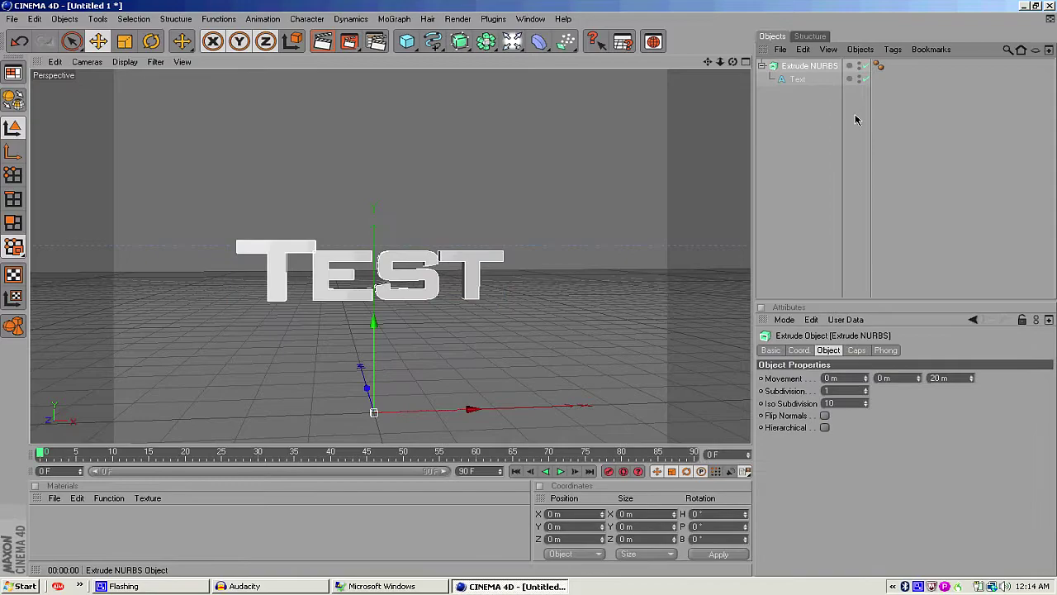
{"action": "double_click", "coordinate": [939, 379]}
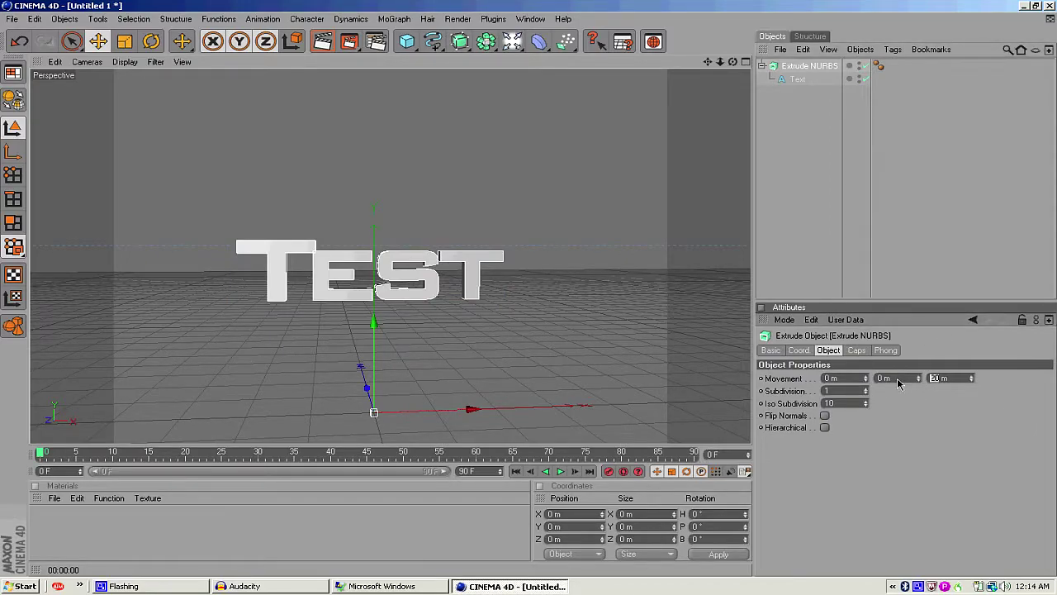
{"action": "type", "text": "1"}
{"action": "key", "text": "Return"}
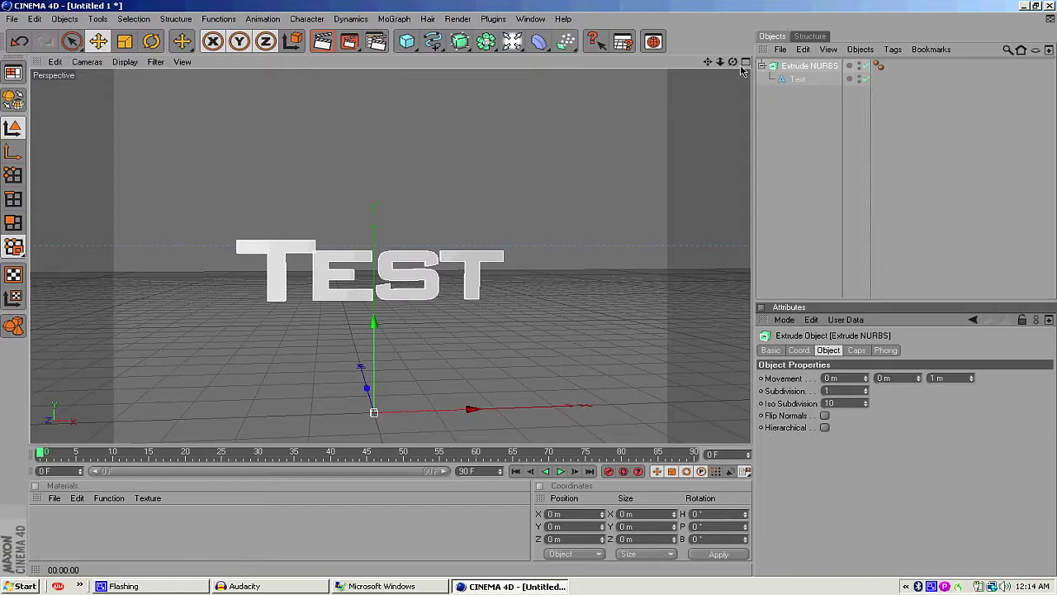
{"action": "left_click_drag", "start_coordinate": [545, 298], "coordinate": [528, 288], "text": "alt"}
{"action": "key", "text": "ctrl+shift+z"}
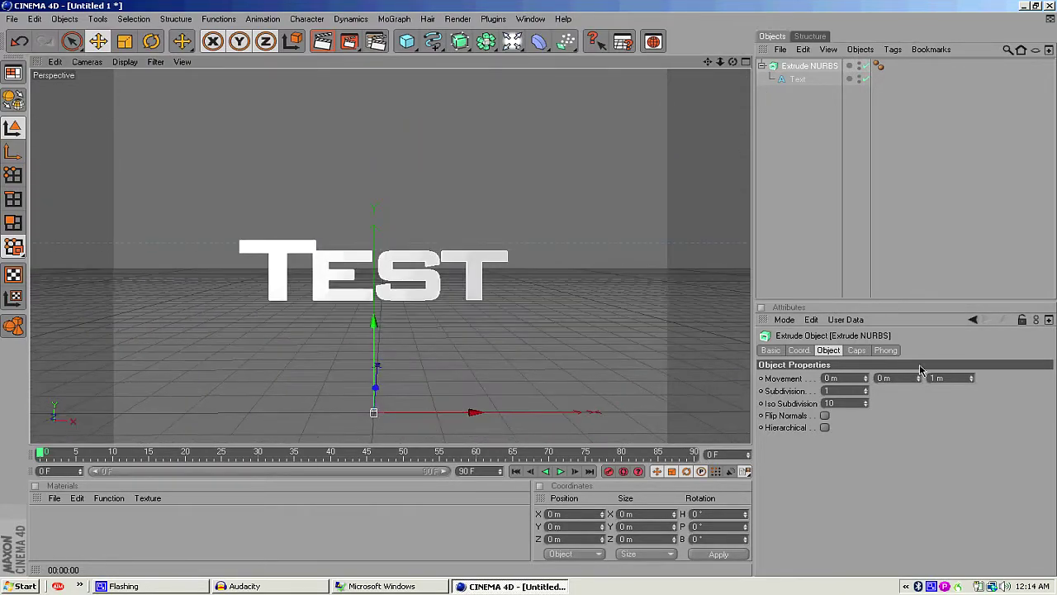
Set the Extrude NURBS object's Z movement to 99 m and inspect the deep lettering from several angles.
{"action": "left_click", "coordinate": [933, 378]}
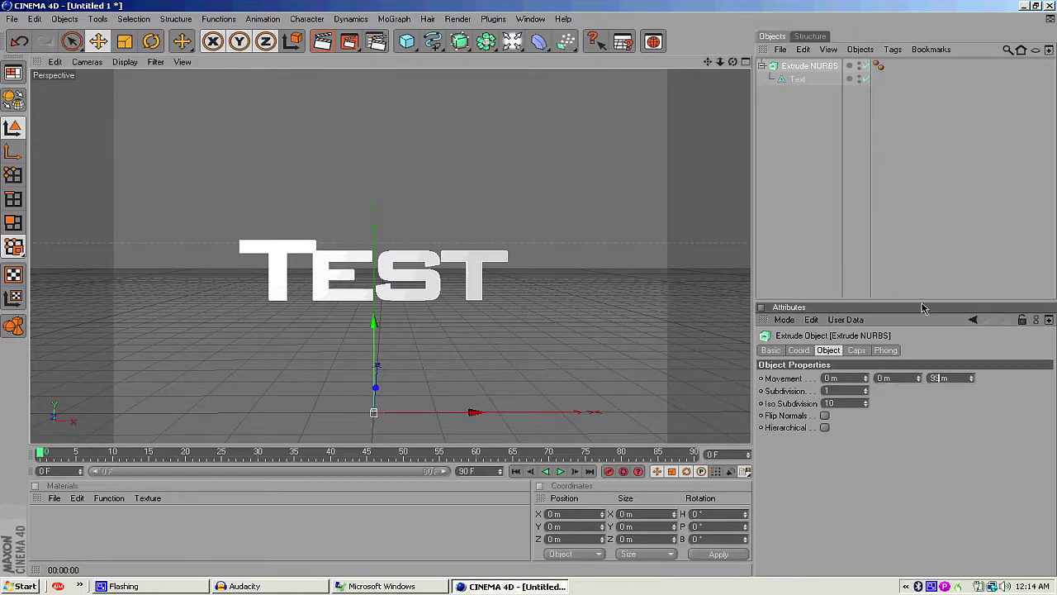
{"action": "left_click", "coordinate": [823, 195]}
{"action": "key", "text": "ctrl+shift+z"}
{"action": "key", "text": "ctrl+shift+z"}
{"action": "key", "text": "ctrl+shift+z"}
{"action": "key", "text": "ctrl+shift+z"}
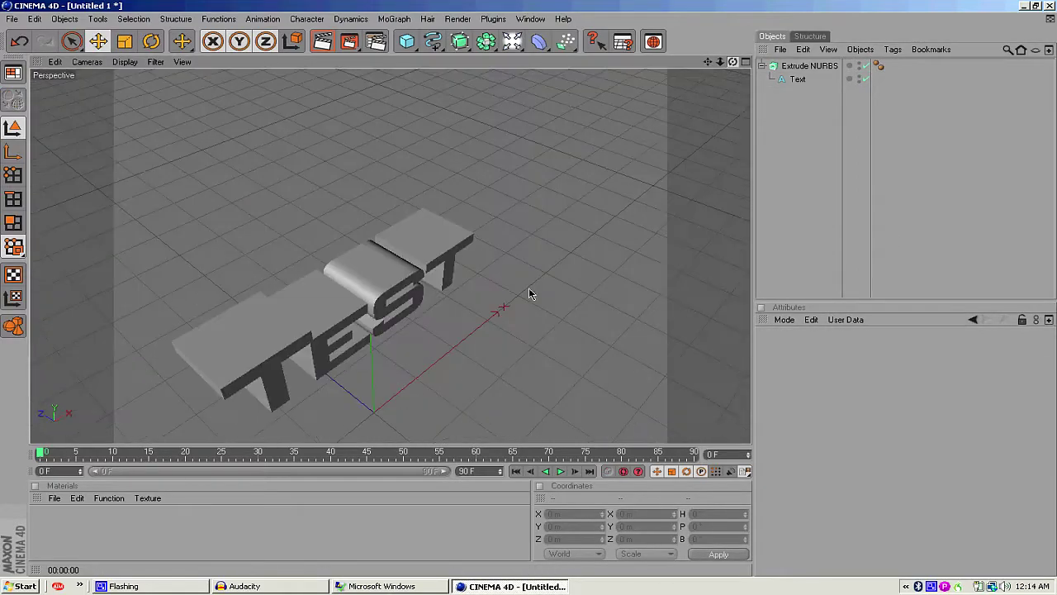
{"action": "left_click_drag", "start_coordinate": [538, 291], "coordinate": [532, 288], "text": "alt"}
Set the Extrude NURBS object's Z movement back to 1 m and deselect the object.
{"action": "left_click", "coordinate": [788, 66]}
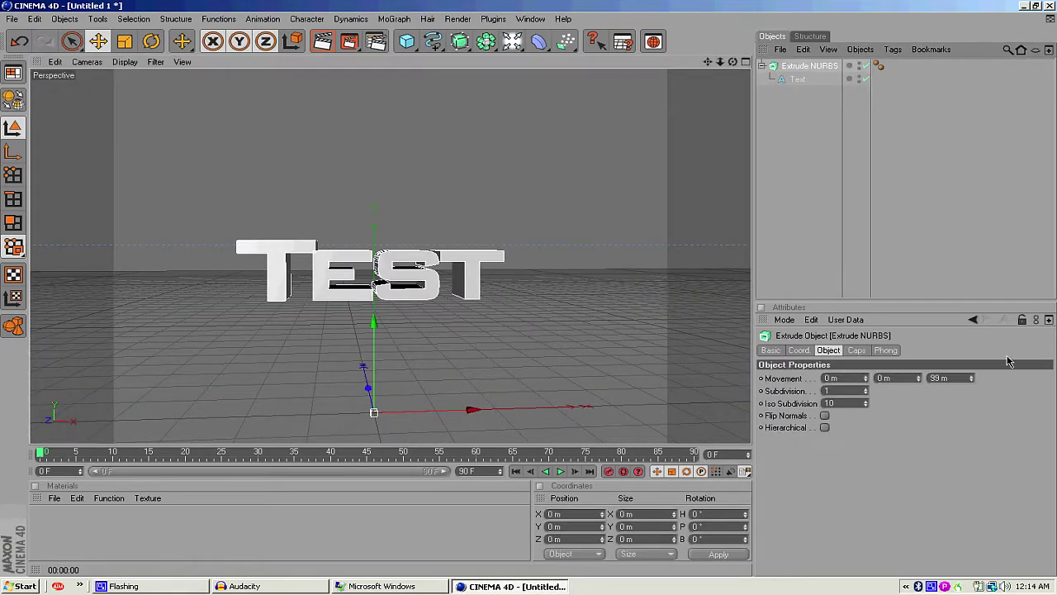
{"action": "double_click", "coordinate": [941, 379]}
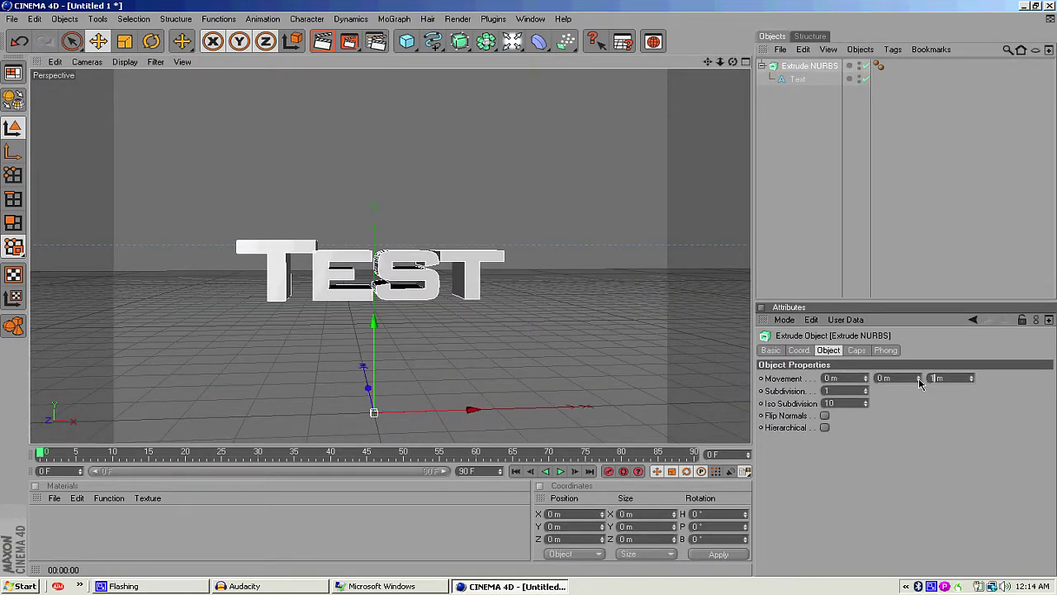
{"action": "key", "text": "Return"}
{"action": "left_click", "coordinate": [912, 234]}
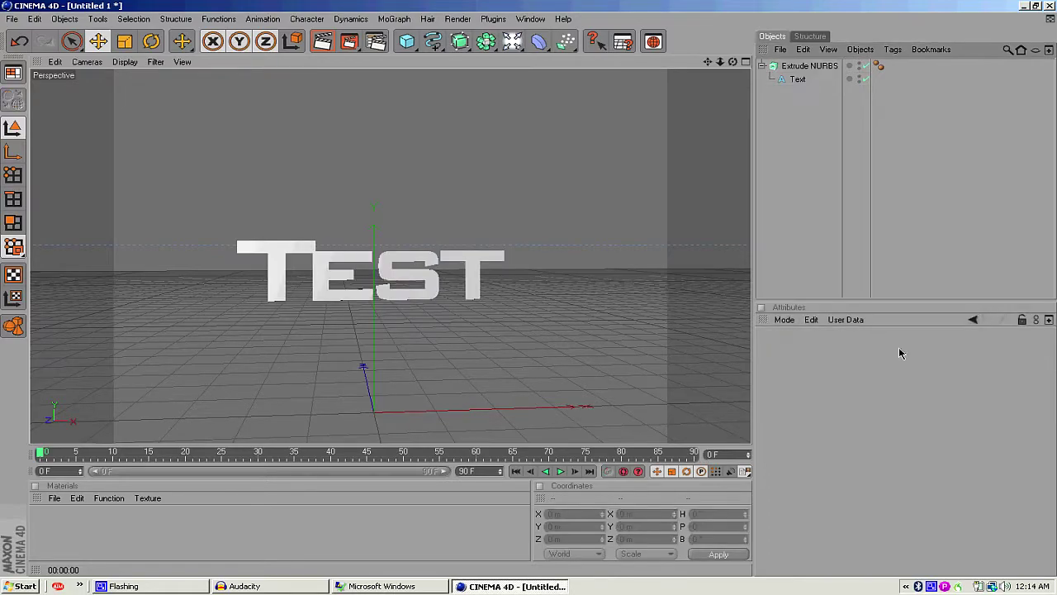
Create a new material and set its color to blue with RGB 0, 34, 255.
{"action": "left_click", "coordinate": [801, 65]}
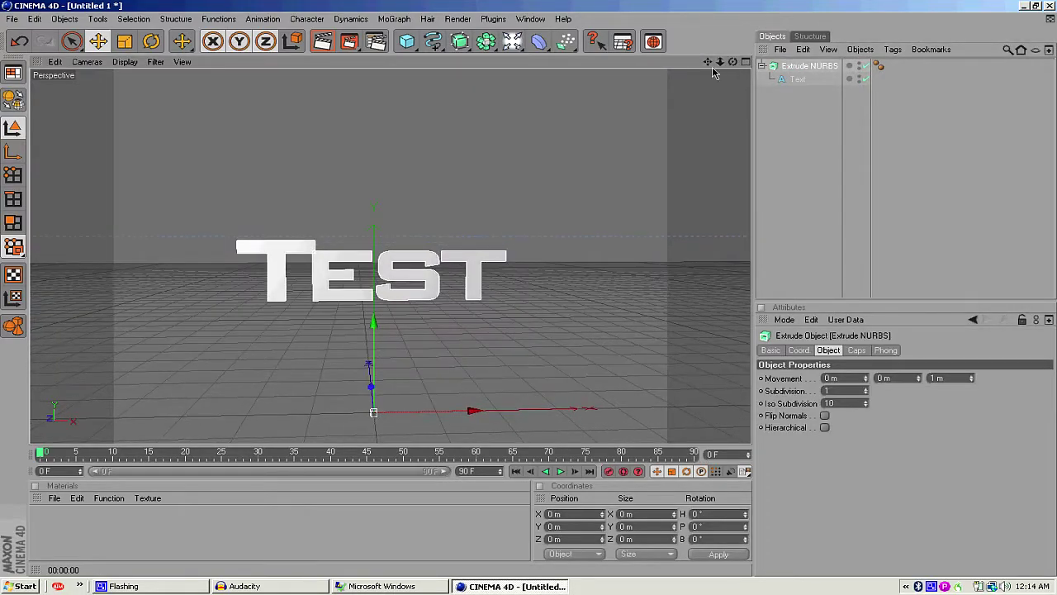
{"action": "left_click_drag", "start_coordinate": [708, 62], "coordinate": [726, 21]}
{"action": "double_click", "coordinate": [171, 538]}
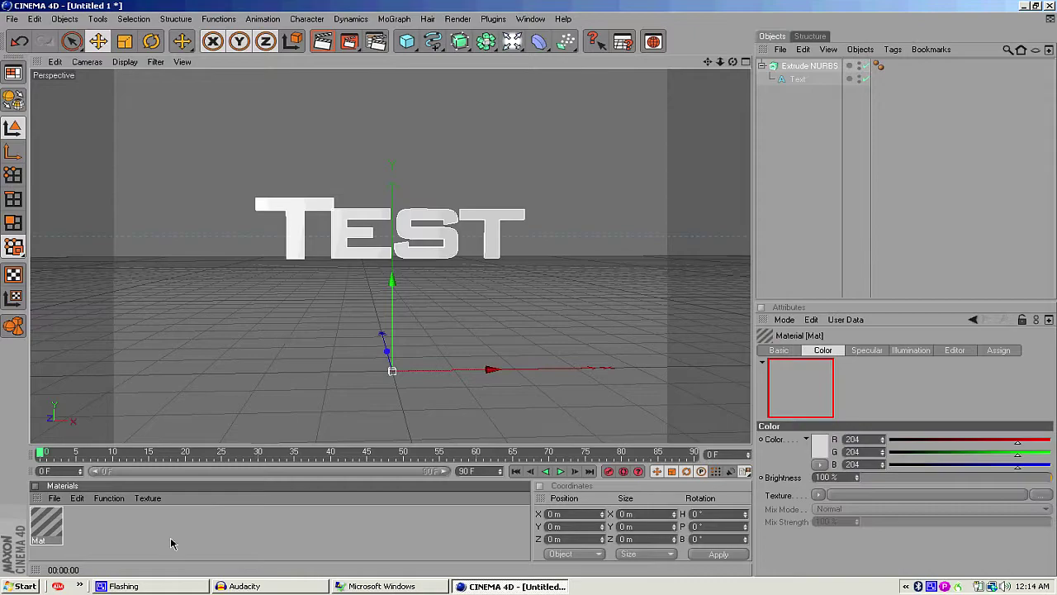
{"action": "double_click", "coordinate": [46, 523]}
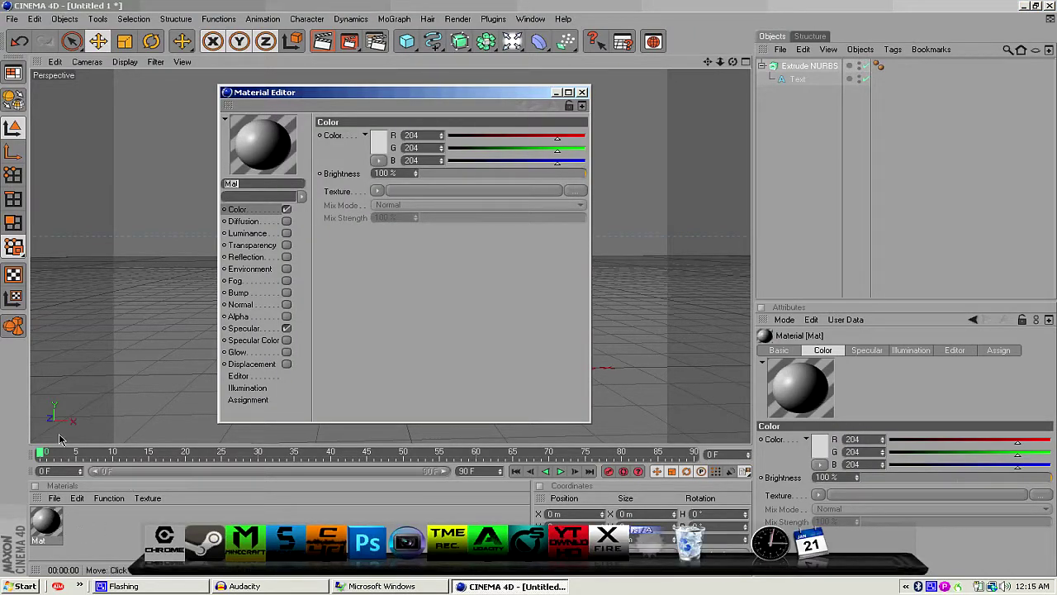
{"action": "left_click", "coordinate": [380, 140]}
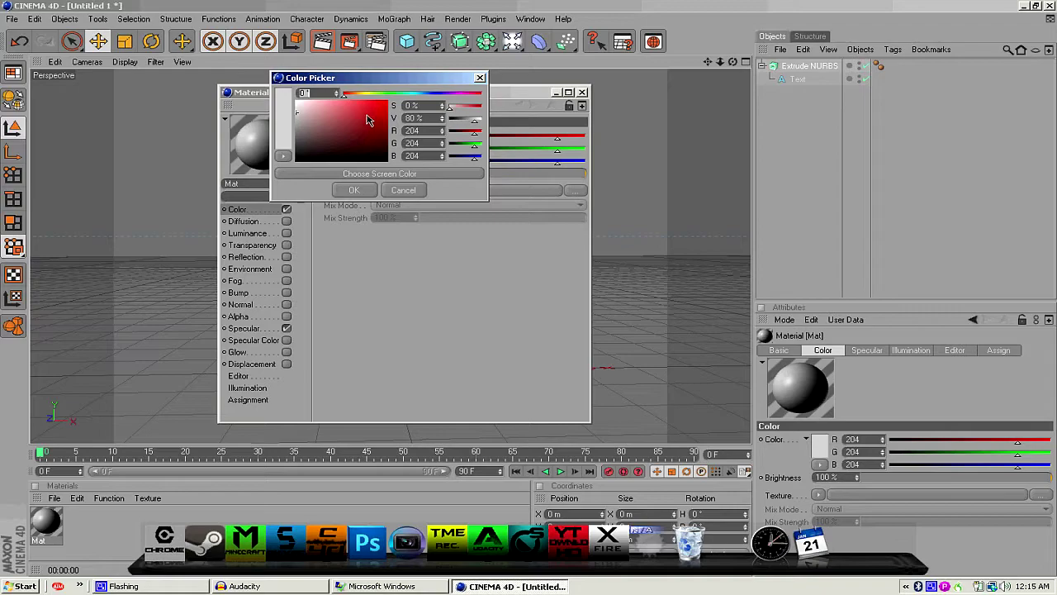
{"action": "left_click", "coordinate": [369, 120]}
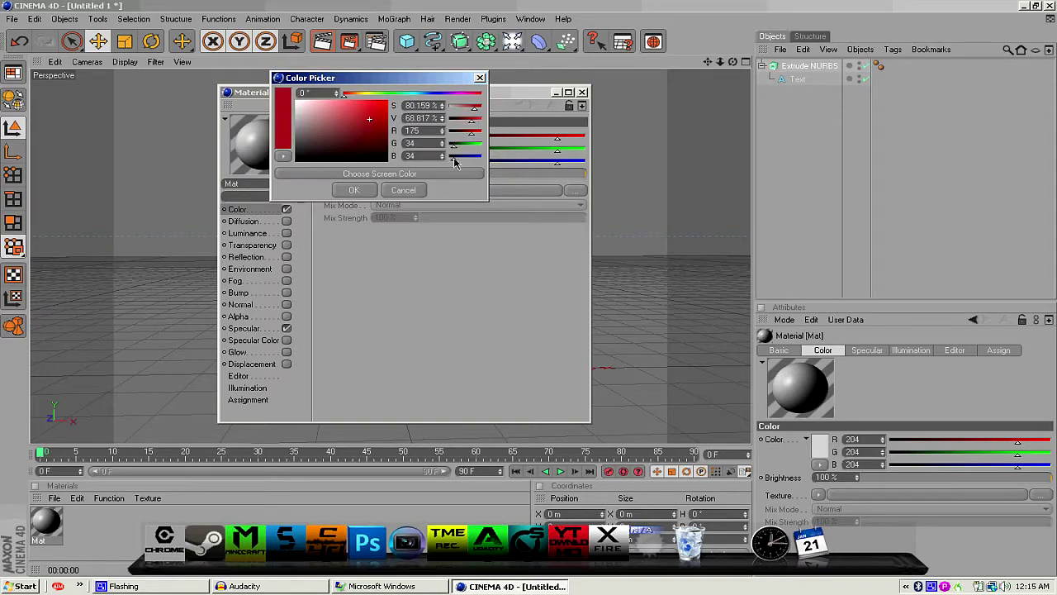
{"action": "left_click_drag", "start_coordinate": [453, 162], "coordinate": [448, 134]}
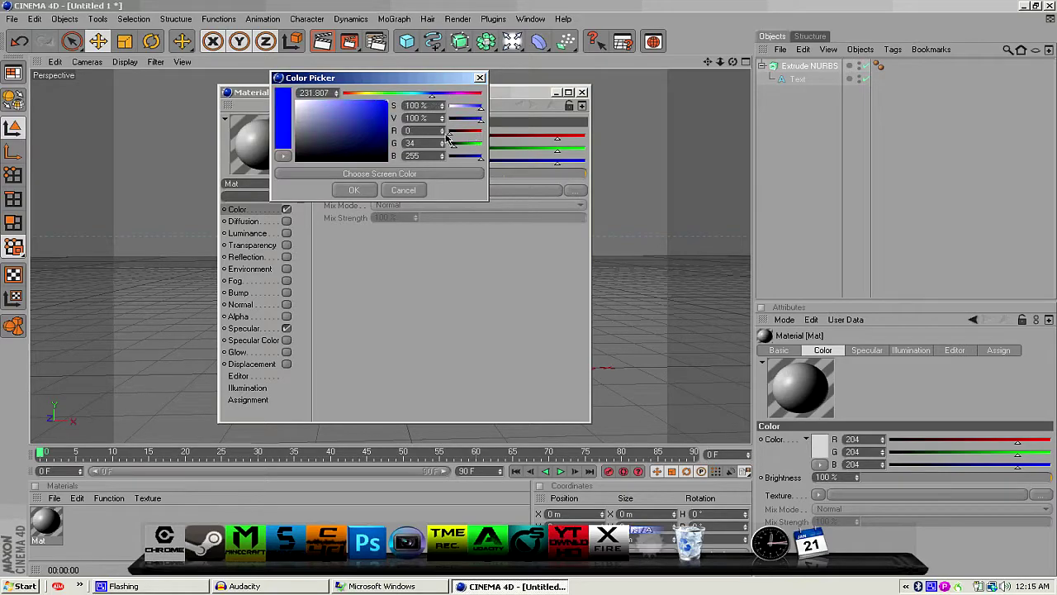
{"action": "left_click", "coordinate": [357, 190]}
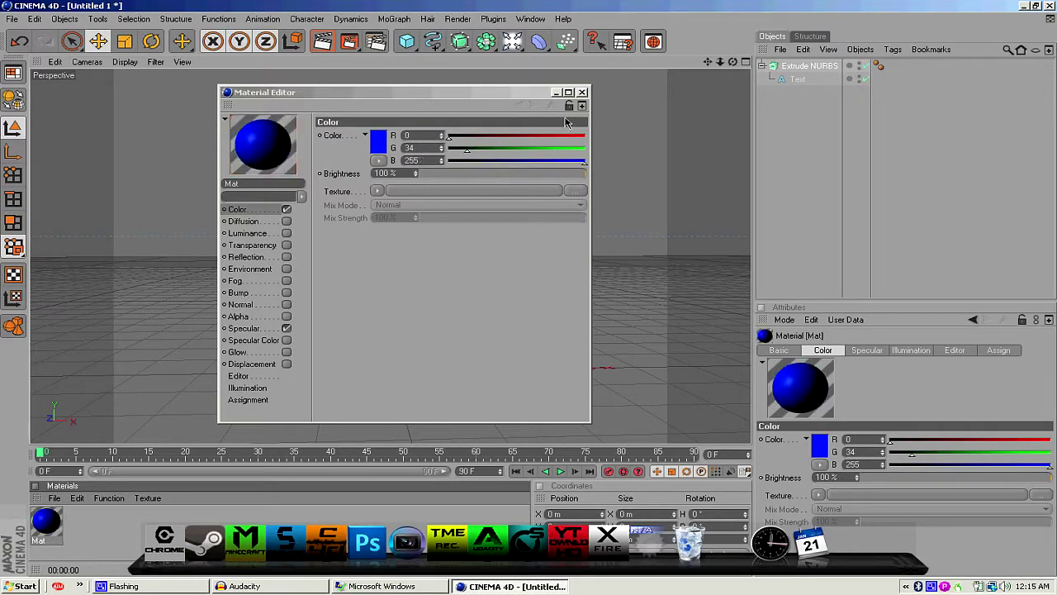
Apply the blue material to the Extrude NURBS object and render the perspective view.
{"action": "left_click", "coordinate": [44, 552]}
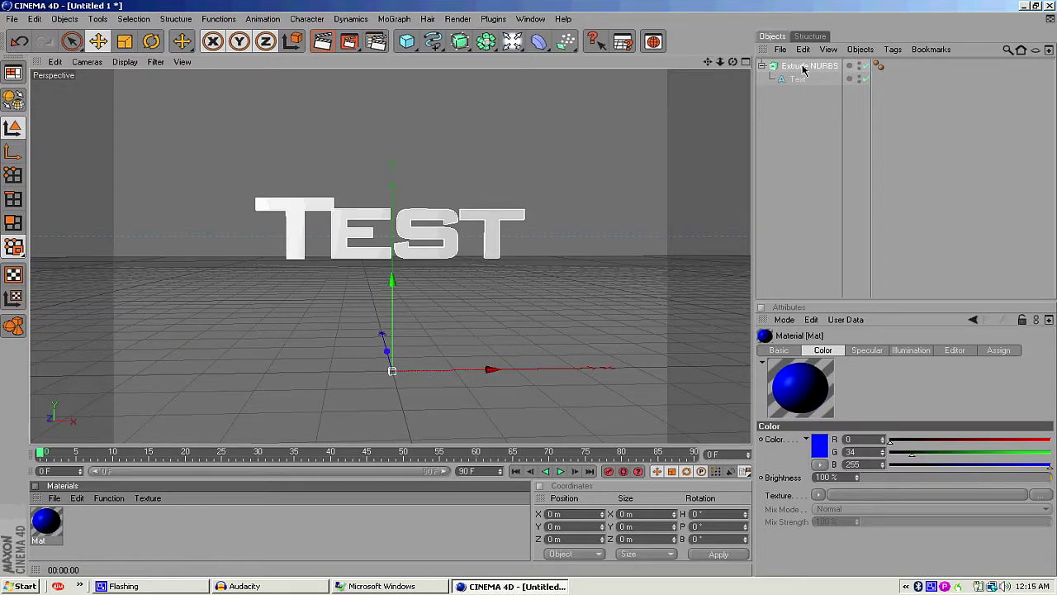
{"action": "left_click_drag", "start_coordinate": [804, 71], "coordinate": [801, 68]}
{"action": "left_click", "coordinate": [762, 67]}
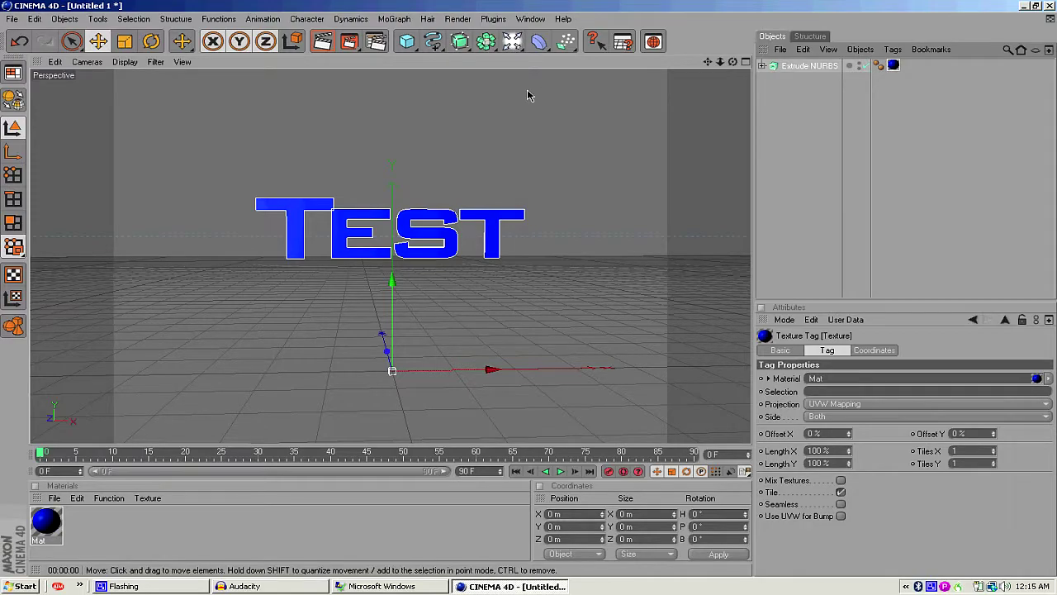
{"action": "left_click", "coordinate": [323, 42]}
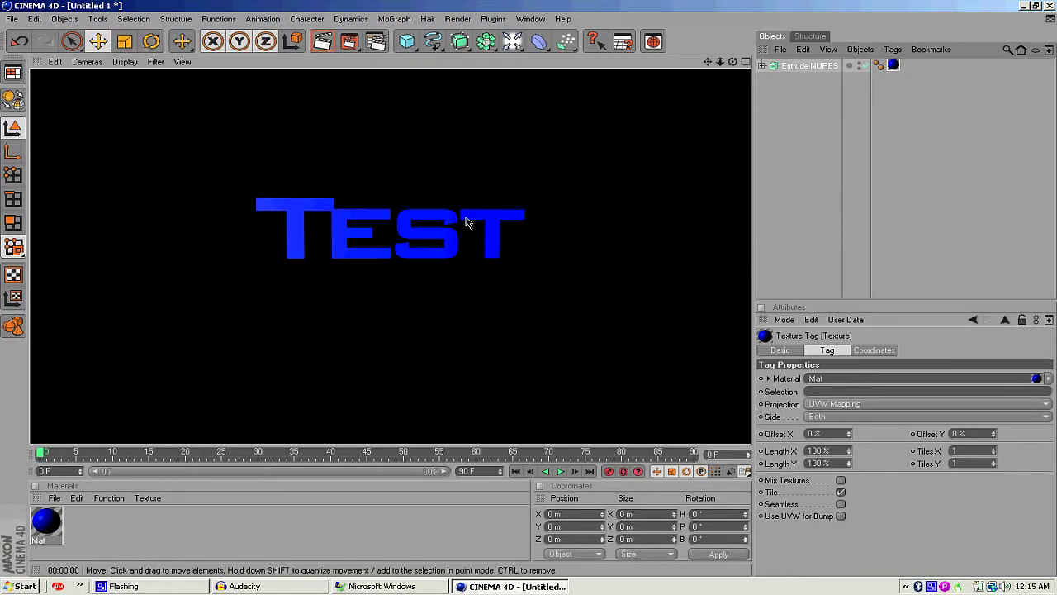
{"action": "left_click_drag", "start_coordinate": [708, 62], "coordinate": [530, 288]}
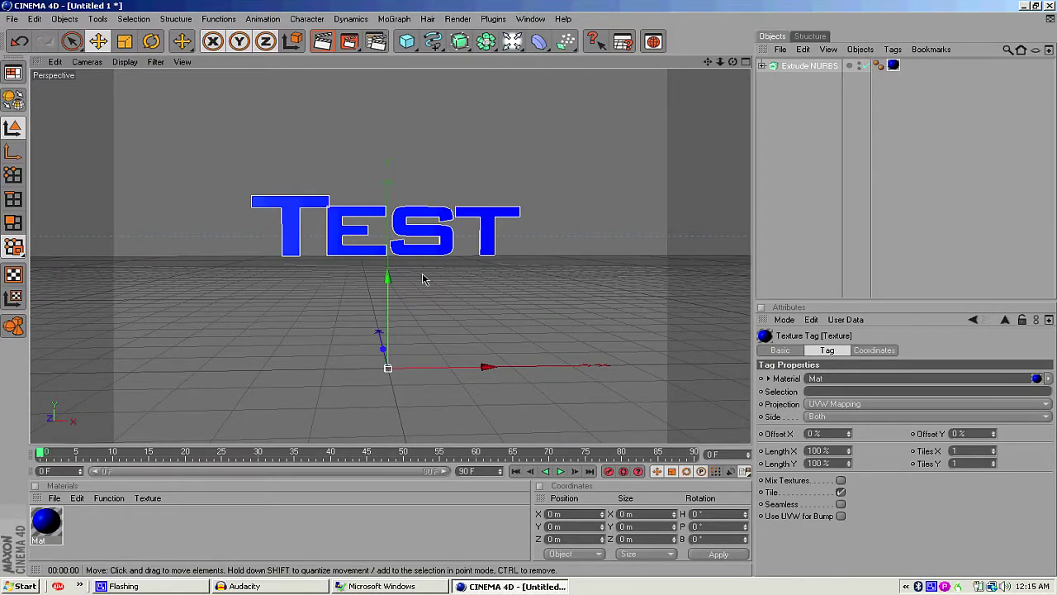
Add a Sky object and create a second material colored white with RGB 255, 255, 255.
{"action": "left_click", "coordinate": [513, 46]}
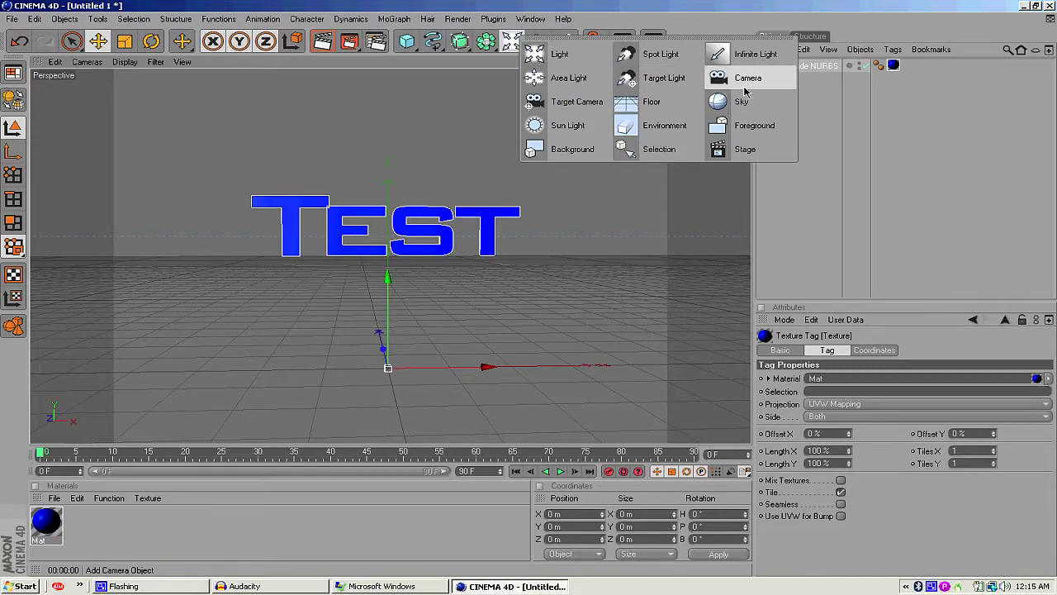
{"action": "left_click", "coordinate": [766, 108]}
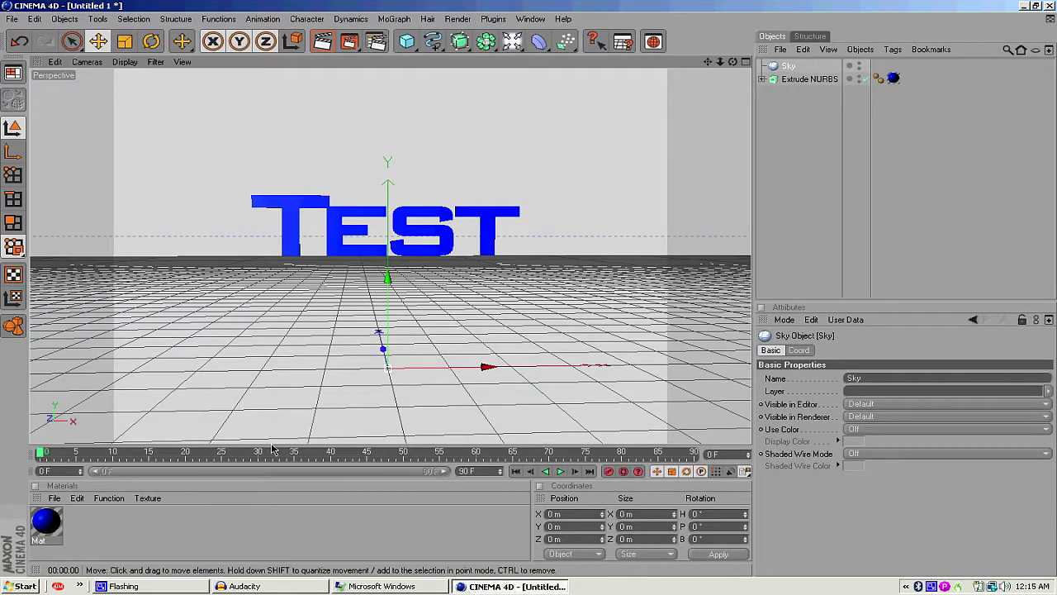
{"action": "double_click", "coordinate": [131, 516]}
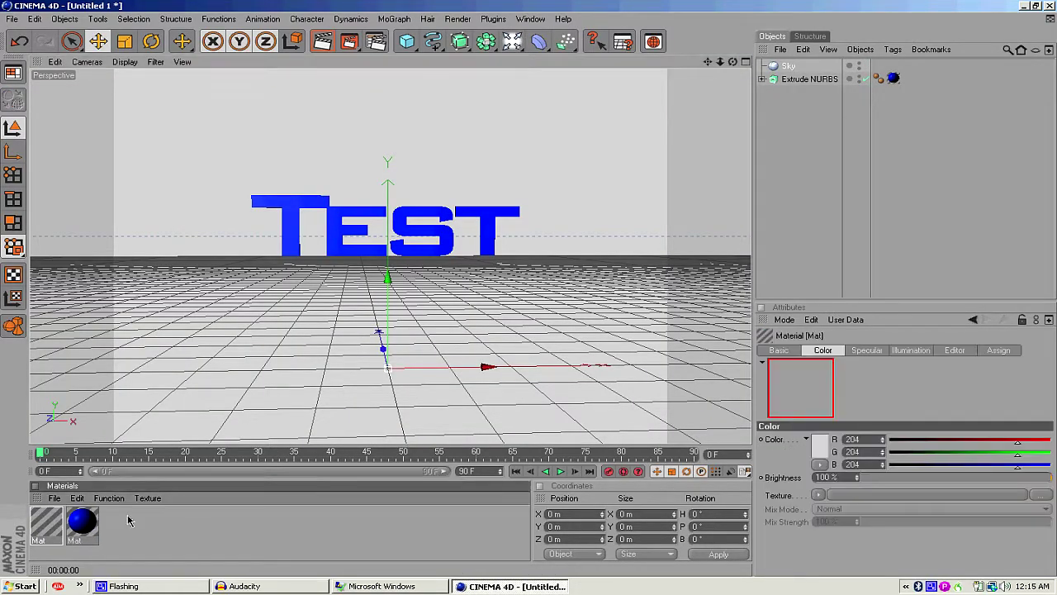
{"action": "double_click", "coordinate": [46, 520]}
{"action": "left_click", "coordinate": [383, 143]}
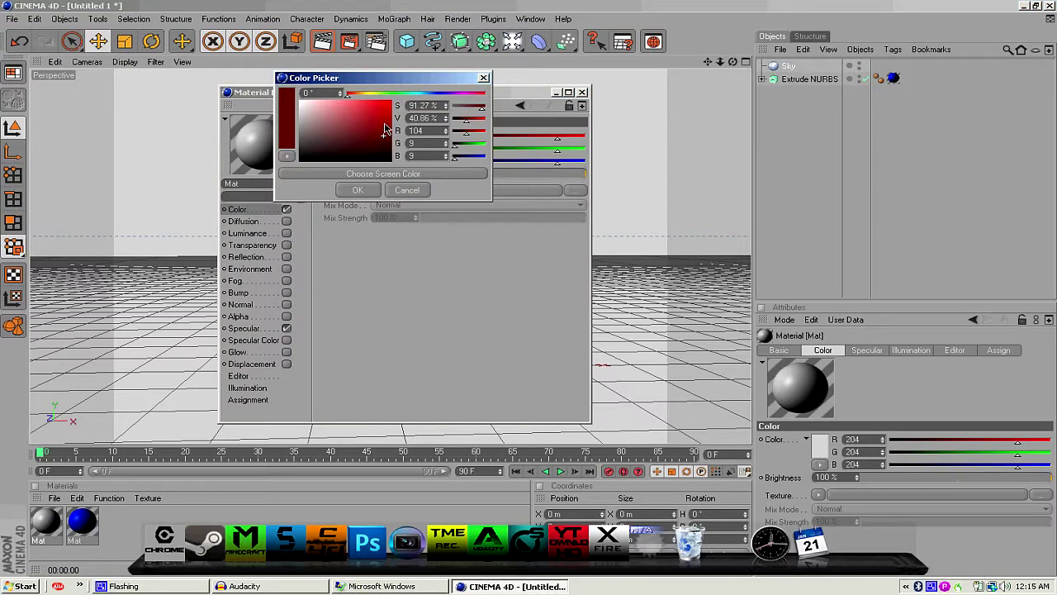
{"action": "left_click_drag", "start_coordinate": [485, 109], "coordinate": [452, 109]}
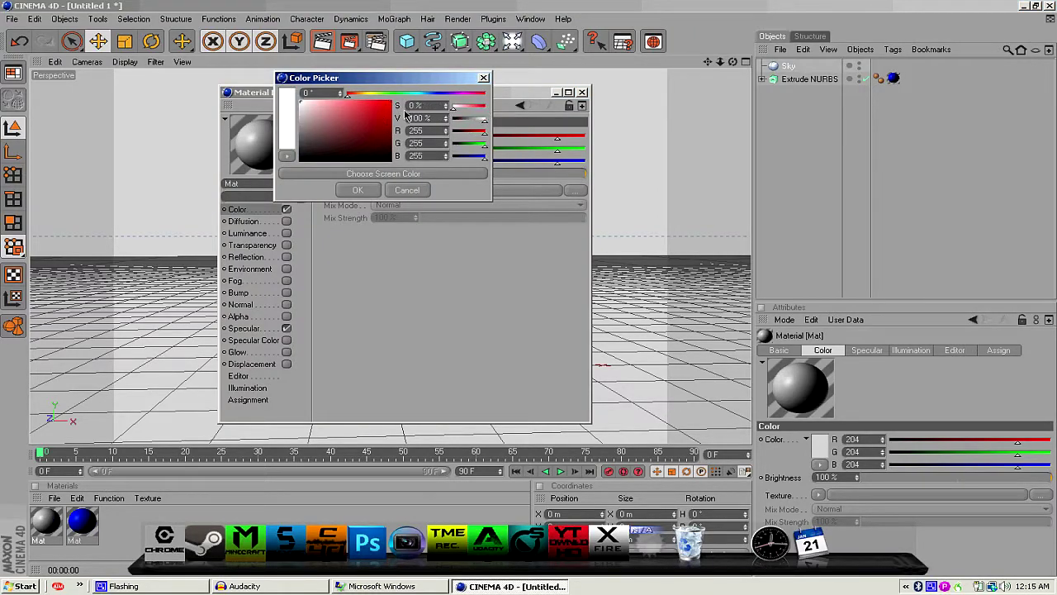
{"action": "left_click", "coordinate": [358, 192]}
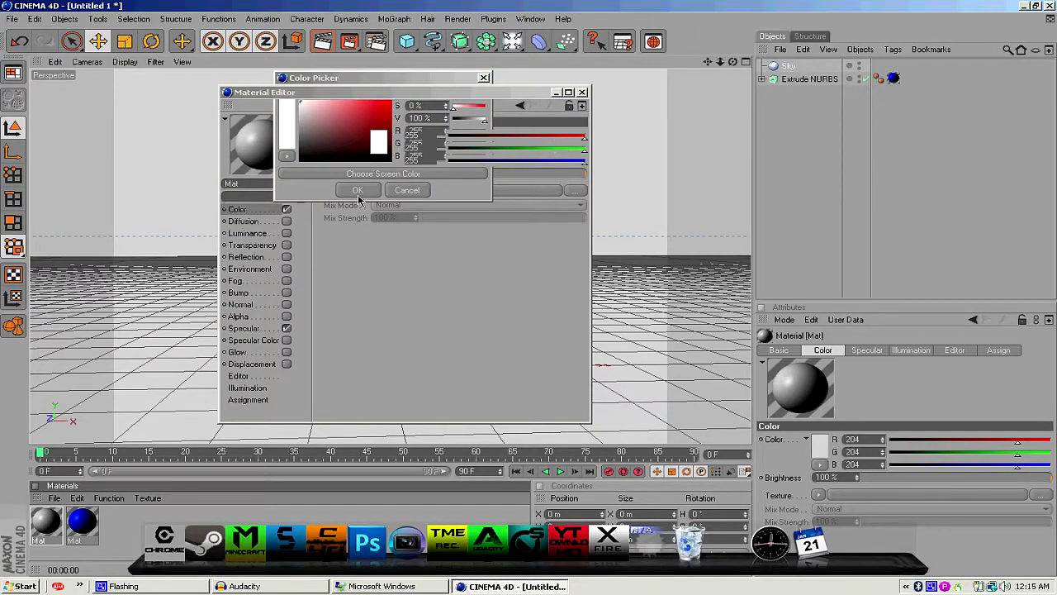
{"action": "left_click", "coordinate": [582, 93]}
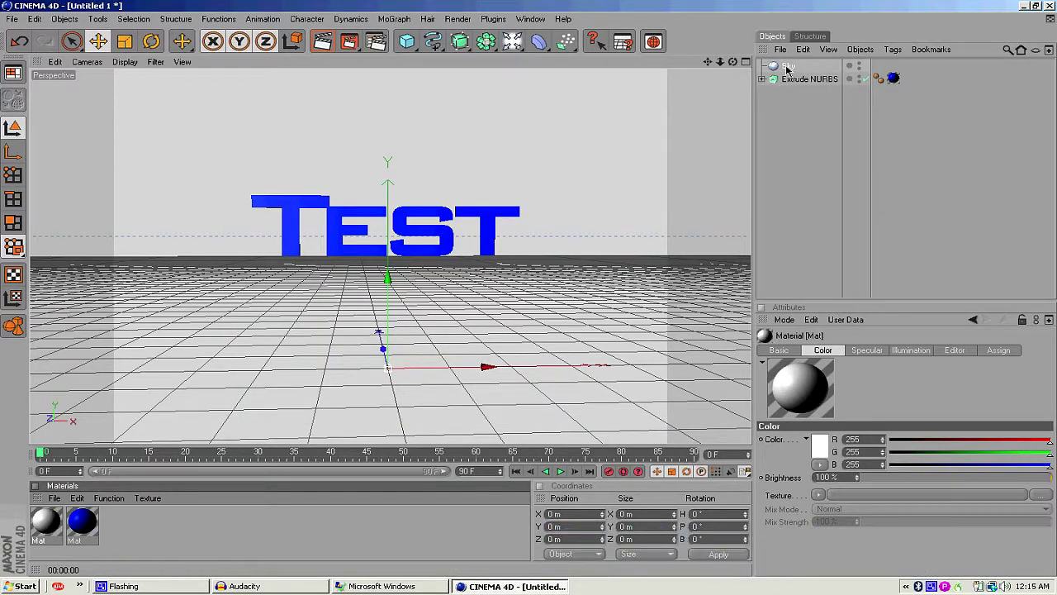
Apply the white material to the Sky object and reframe the text in the perspective view.
{"action": "left_click_drag", "start_coordinate": [789, 70], "coordinate": [788, 67]}
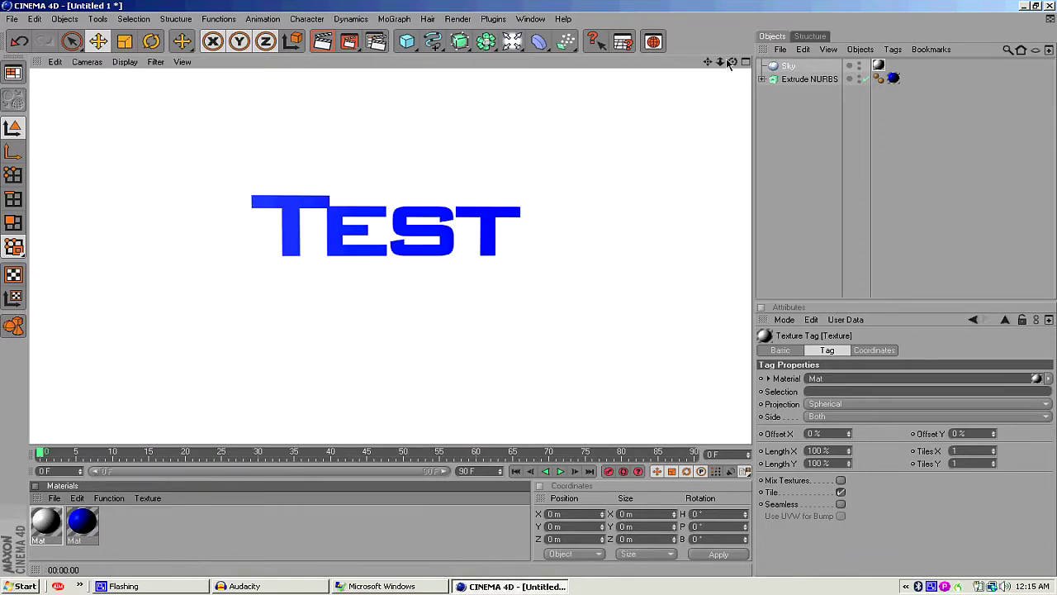
{"action": "left_click_drag", "start_coordinate": [724, 62], "coordinate": [531, 293]}
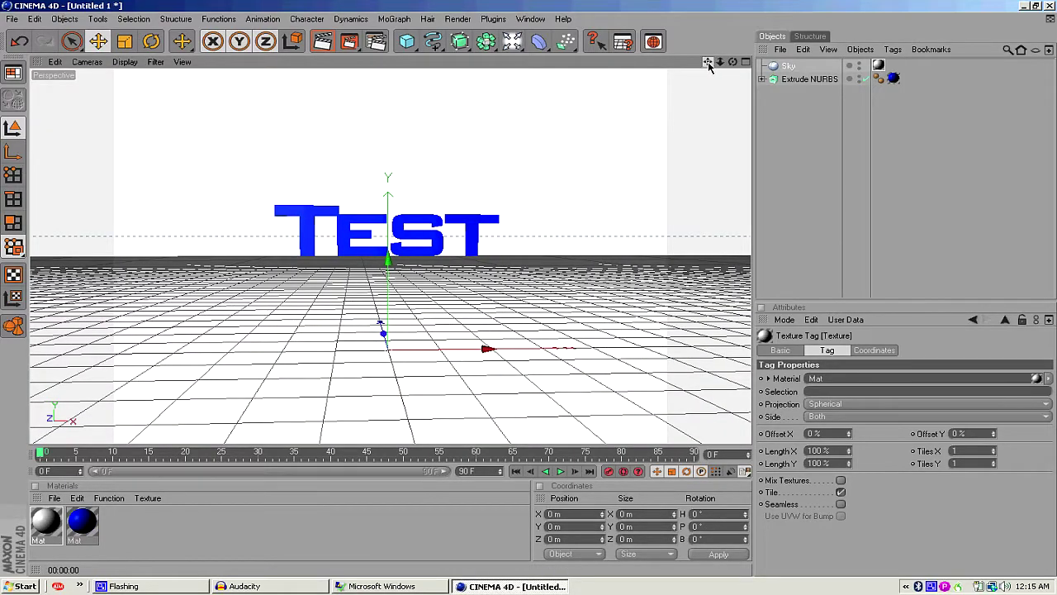
{"action": "left_click_drag", "start_coordinate": [708, 62], "coordinate": [531, 292]}
Add a Cube and shape it into an upright panel about 483 m wide and 17 m thick, at about Z 38 m behind the text.
{"action": "left_click_drag", "start_coordinate": [406, 41], "coordinate": [481, 55]}
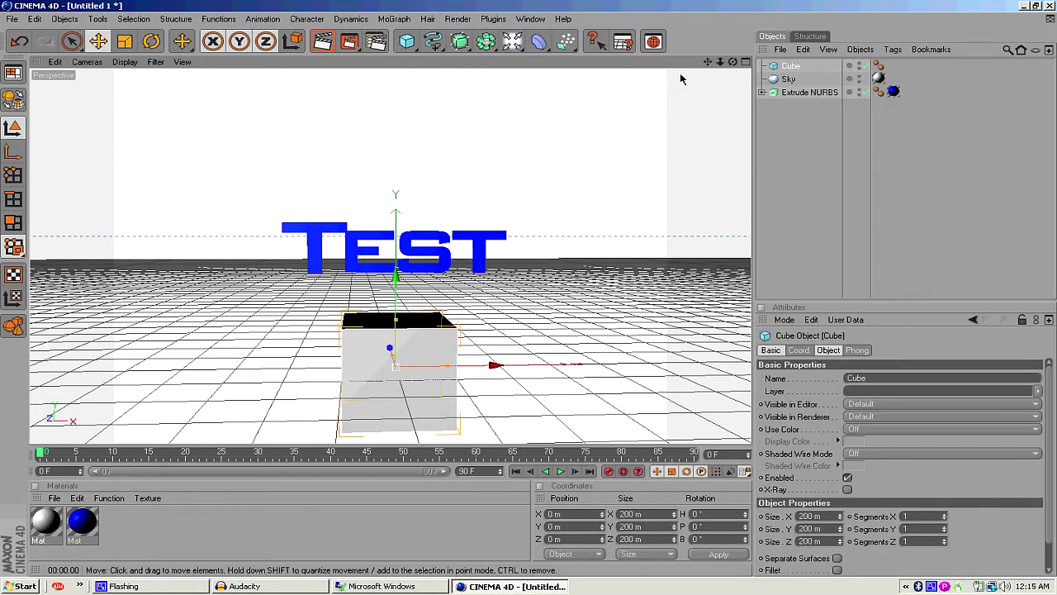
{"action": "left_click_drag", "start_coordinate": [731, 64], "coordinate": [466, 345]}
{"action": "left_click_drag", "start_coordinate": [345, 362], "coordinate": [388, 276]}
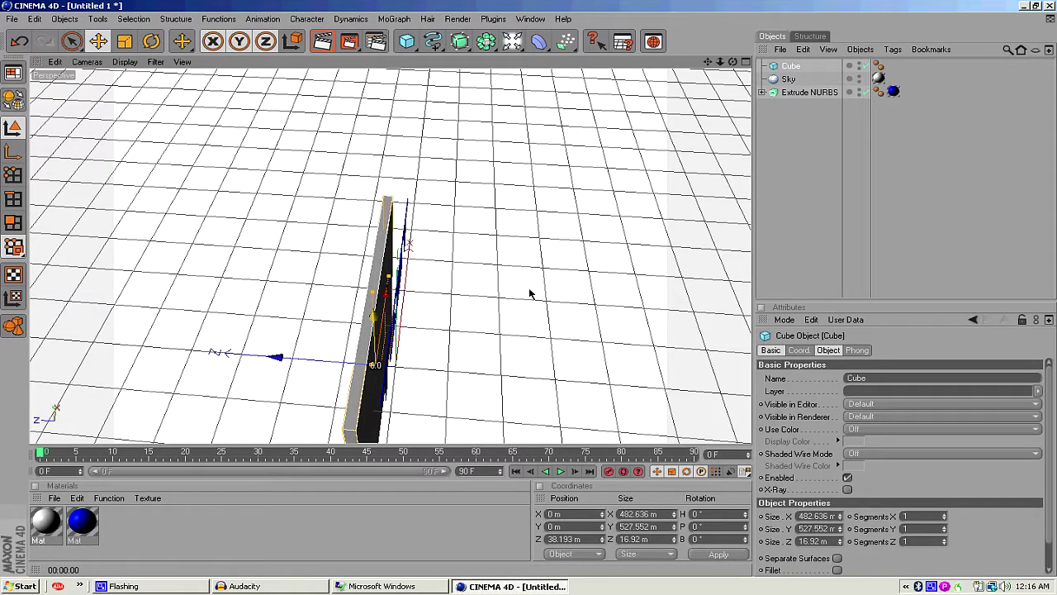
Reduce the cube panel's height to about 269 m and raise it to about Y 241 m, centered behind the text.
{"action": "left_click_drag", "start_coordinate": [373, 317], "coordinate": [373, 285]}
{"action": "left_click_drag", "start_coordinate": [732, 63], "coordinate": [554, 339]}
{"action": "left_click_drag", "start_coordinate": [374, 212], "coordinate": [376, 219]}
{"action": "left_click_drag", "start_coordinate": [530, 295], "coordinate": [531, 292]}
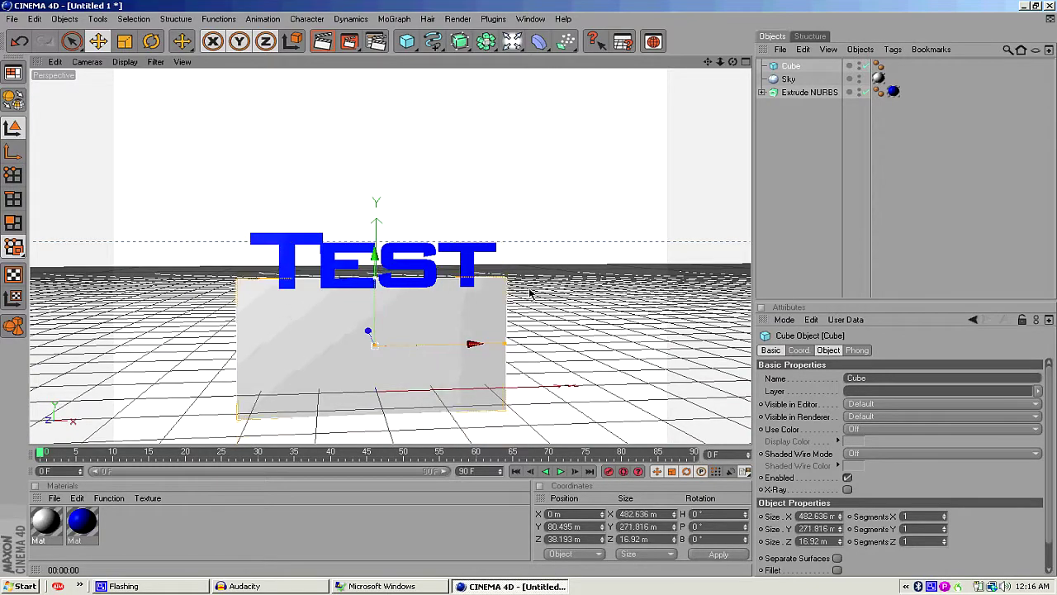
{"action": "left_click_drag", "start_coordinate": [375, 320], "coordinate": [529, 238]}
{"action": "left_click_drag", "start_coordinate": [733, 62], "coordinate": [531, 293]}
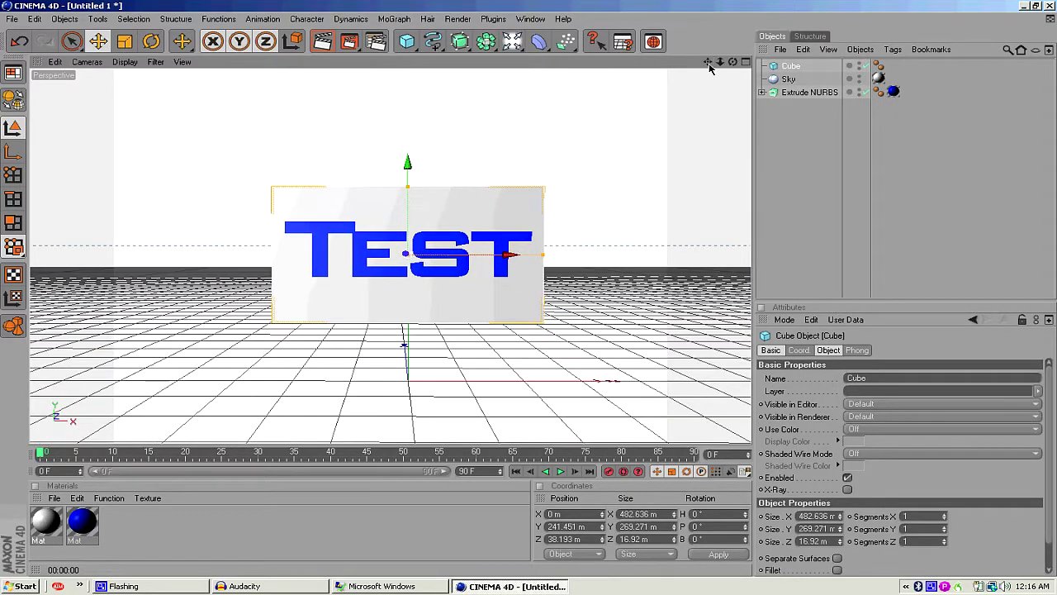
Apply the white material to the cube panel, rendering the perspective view before and after.
{"action": "left_click", "coordinate": [322, 40]}
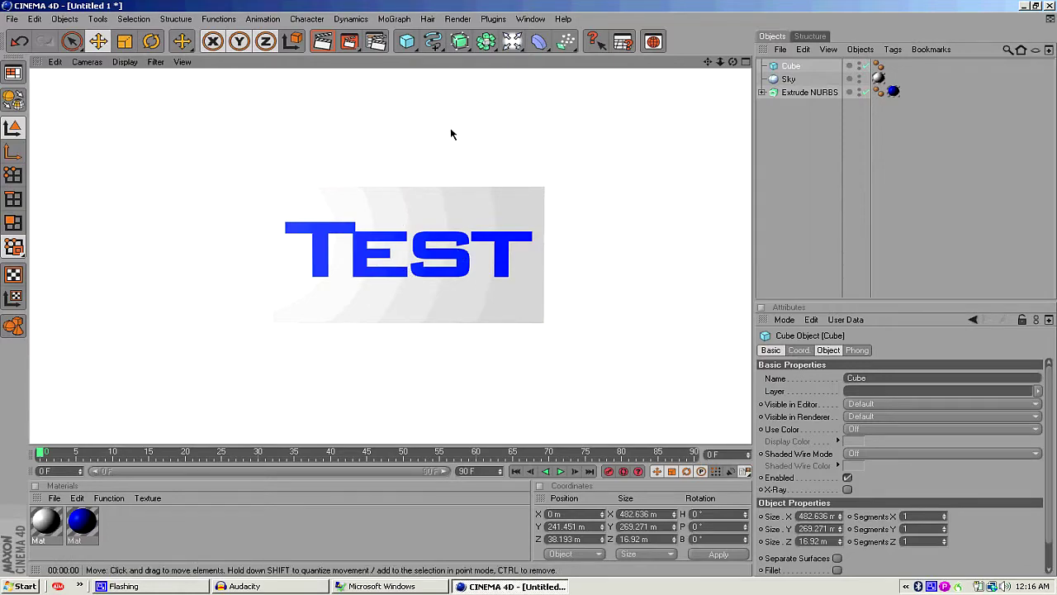
{"action": "left_click", "coordinate": [49, 524]}
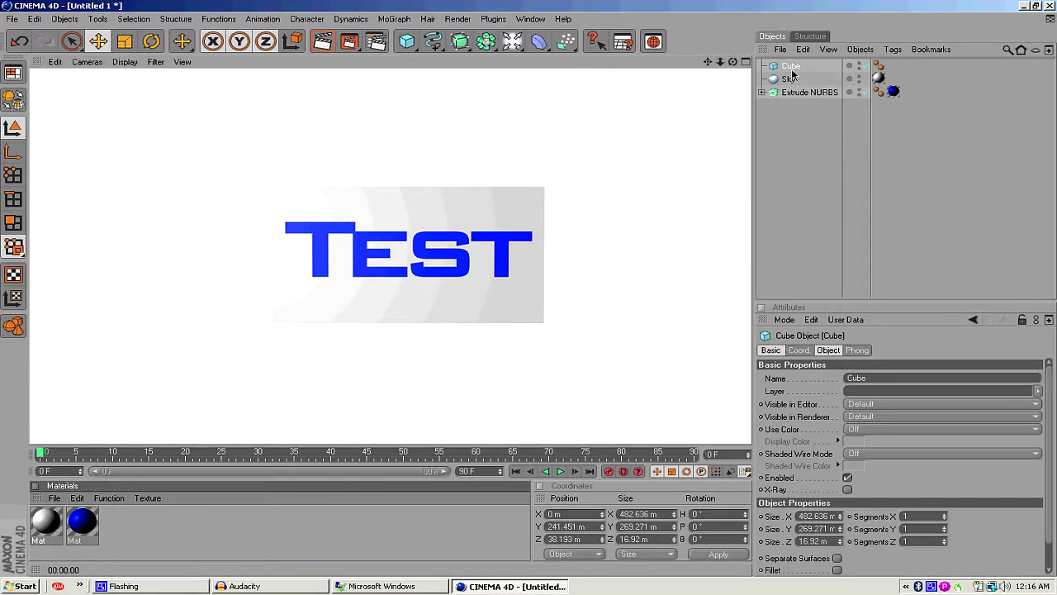
{"action": "left_click_drag", "start_coordinate": [793, 70], "coordinate": [793, 68]}
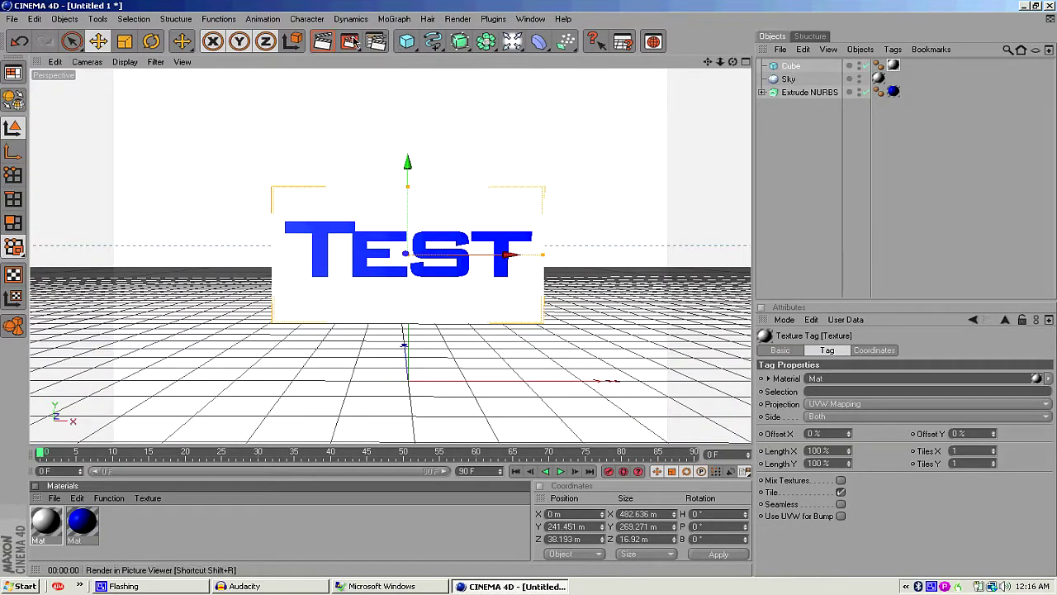
{"action": "left_click", "coordinate": [324, 42]}
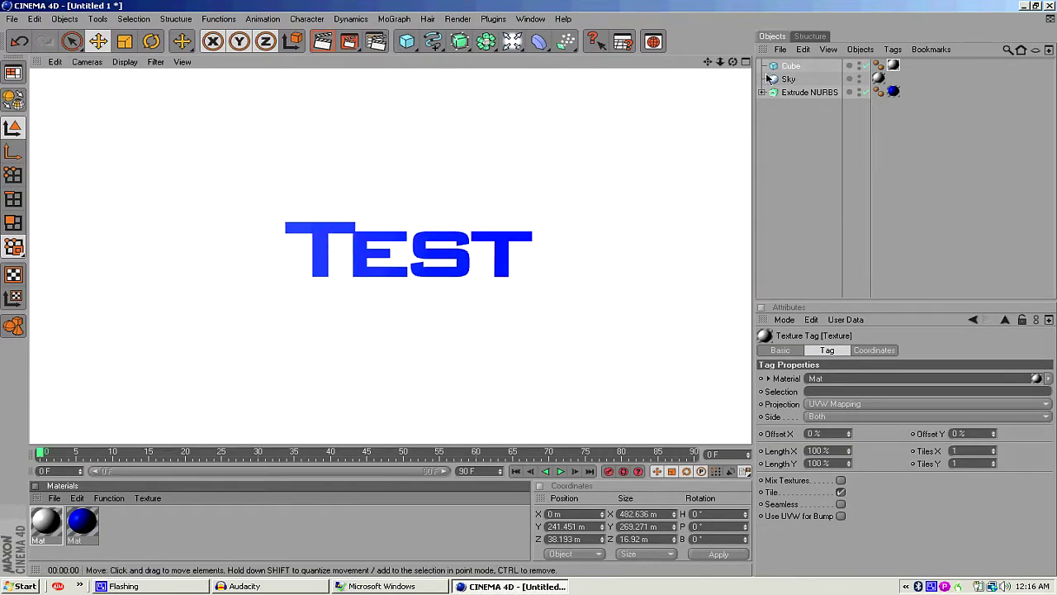
Place an enlarged copy of the cube panel behind the original at about Z 62 m, about 516 m wide and 301 m tall.
{"action": "left_click", "coordinate": [789, 69]}
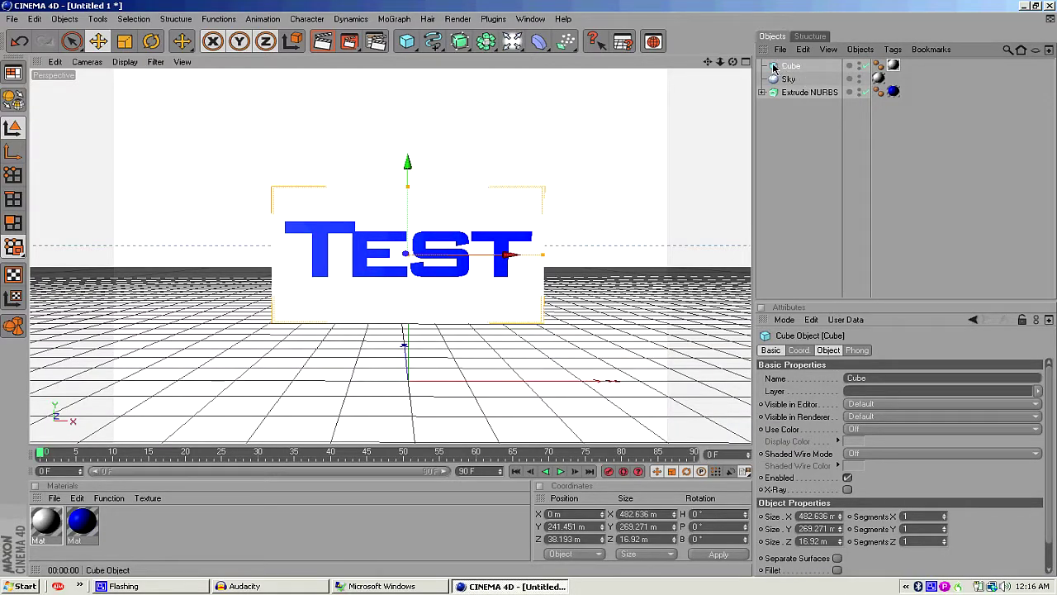
{"action": "left_click_drag", "start_coordinate": [773, 68], "coordinate": [809, 76], "text": "ctrl"}
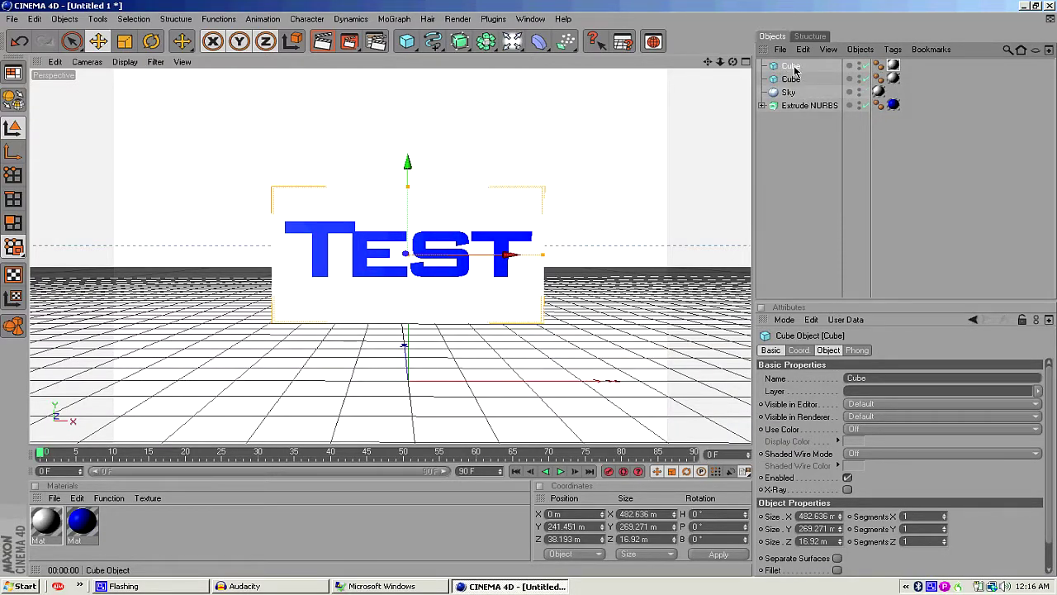
{"action": "left_click_drag", "start_coordinate": [731, 62], "coordinate": [732, 68]}
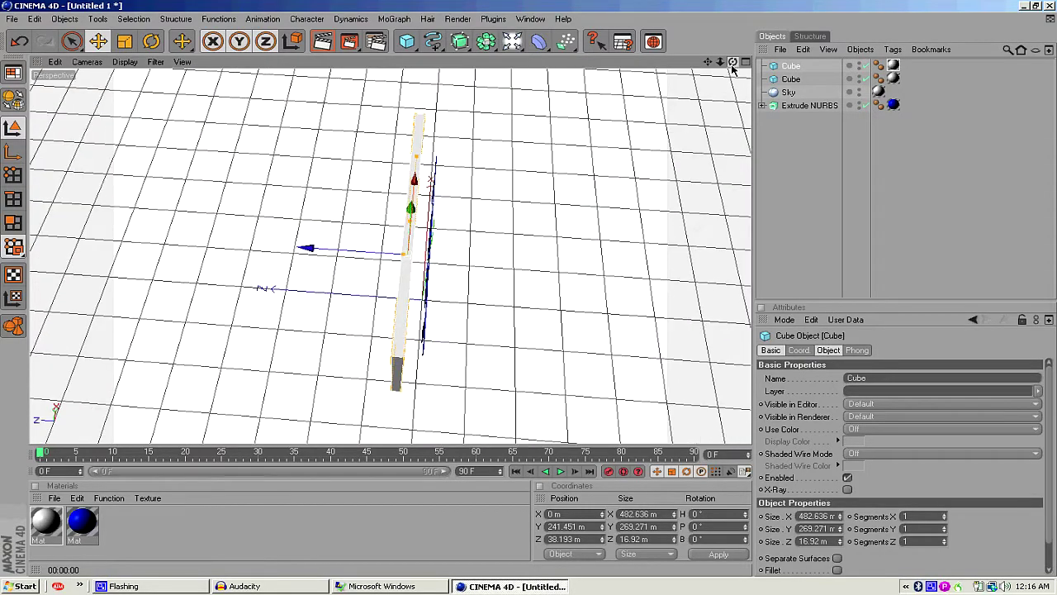
{"action": "left_click_drag", "start_coordinate": [367, 253], "coordinate": [530, 294]}
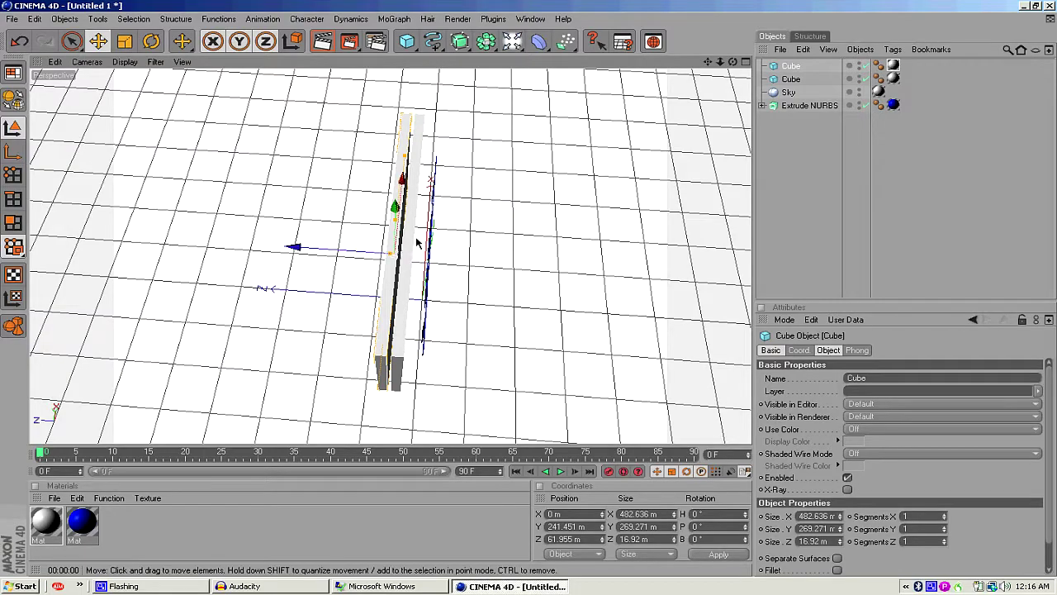
{"action": "left_click_drag", "start_coordinate": [732, 62], "coordinate": [530, 294]}
{"action": "left_click_drag", "start_coordinate": [396, 186], "coordinate": [520, 251]}
Apply the blue material to the larger rear cube and render the perspective view.
{"action": "left_click", "coordinate": [89, 530]}
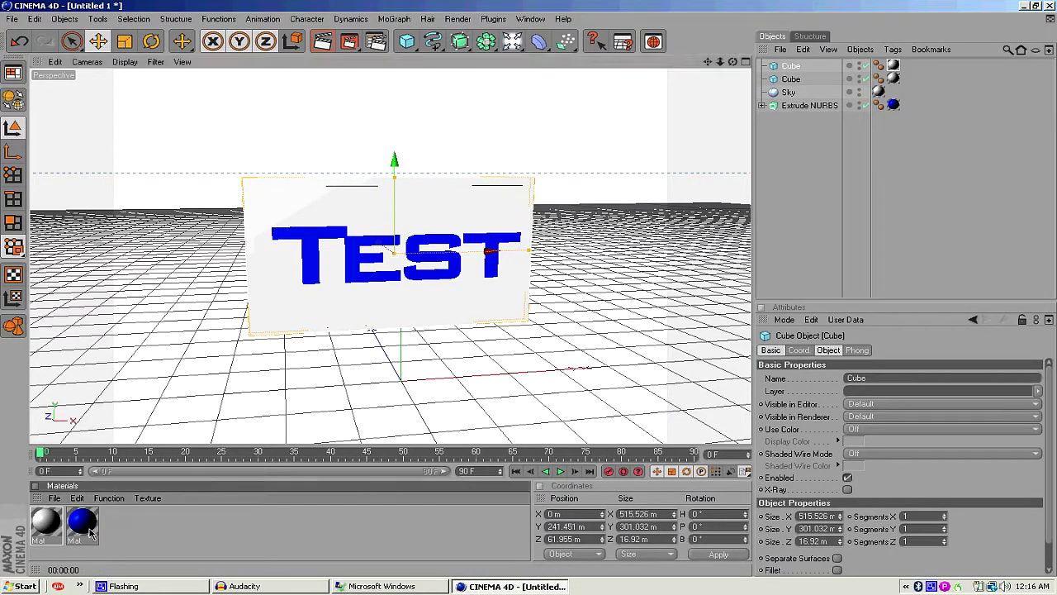
{"action": "left_click_drag", "start_coordinate": [798, 72], "coordinate": [531, 287]}
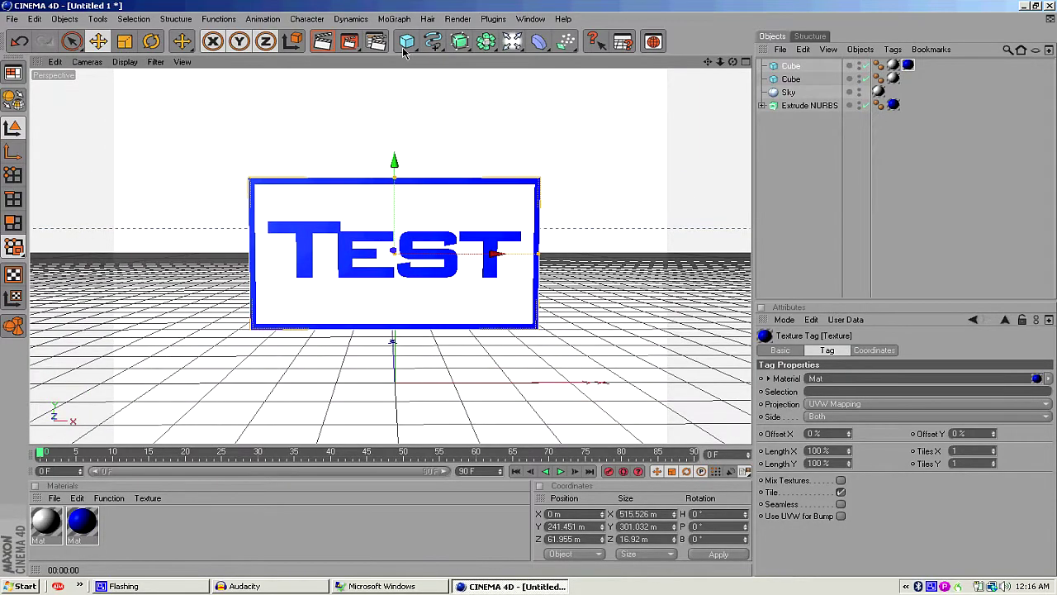
{"action": "left_click", "coordinate": [319, 43]}
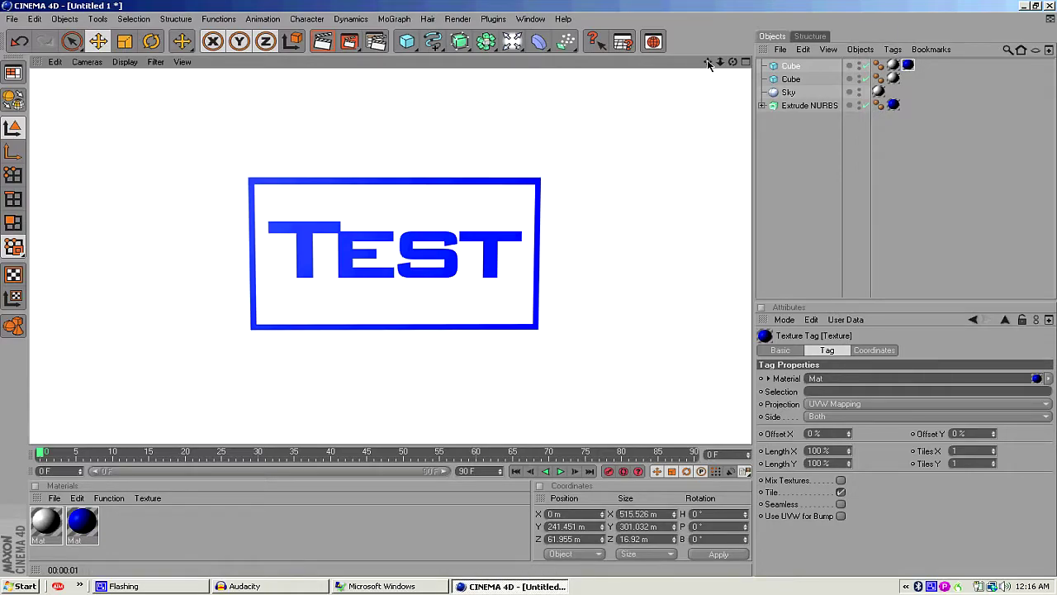
{"action": "left_click_drag", "start_coordinate": [707, 61], "coordinate": [707, 36]}
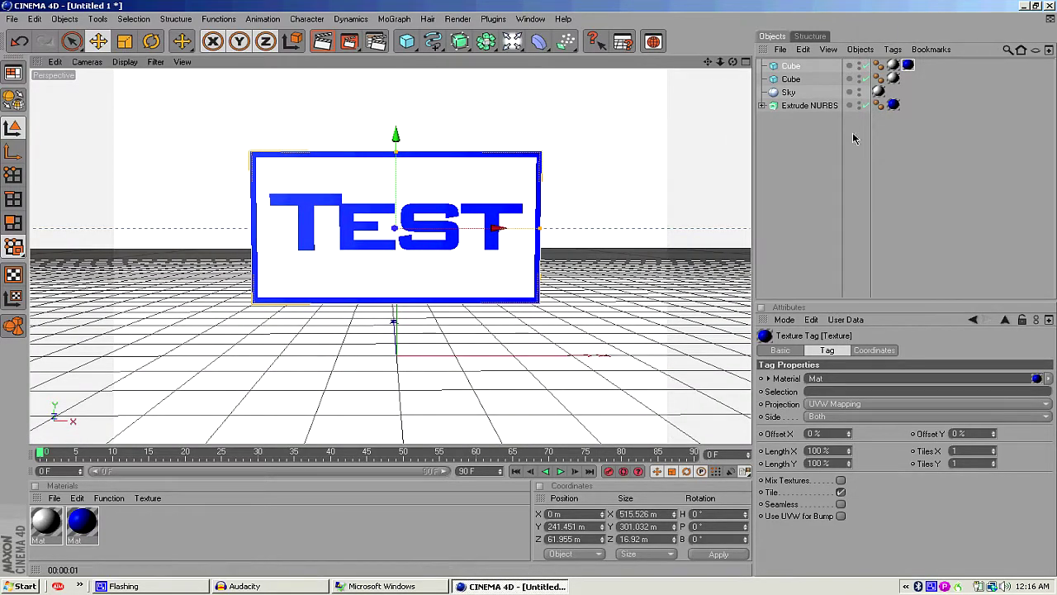
{"action": "left_click", "coordinate": [813, 106]}
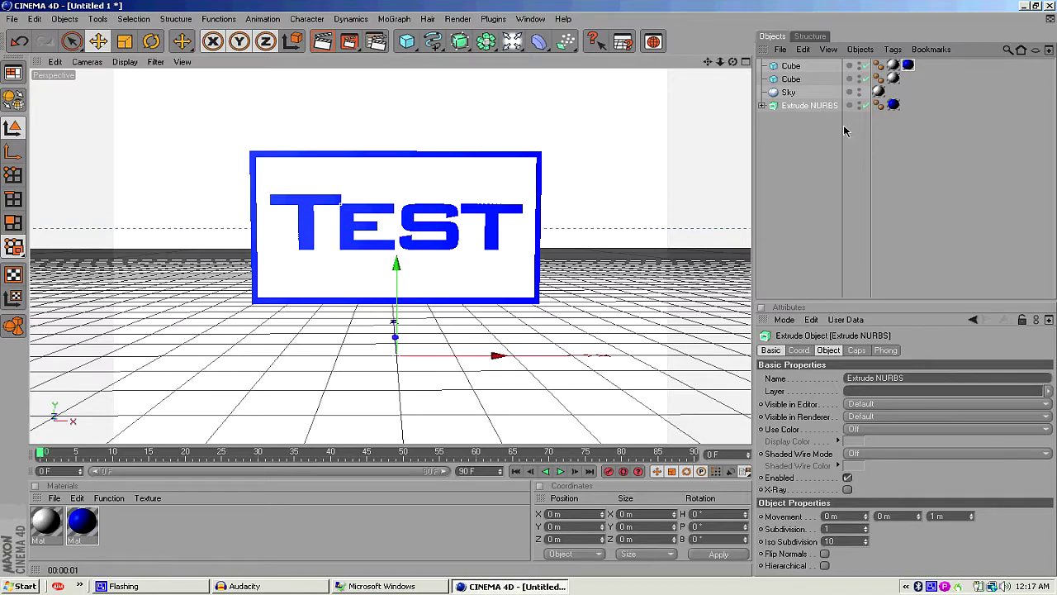
{"action": "key", "text": "ctrl+c"}
{"action": "key", "text": "ctrl+v"}
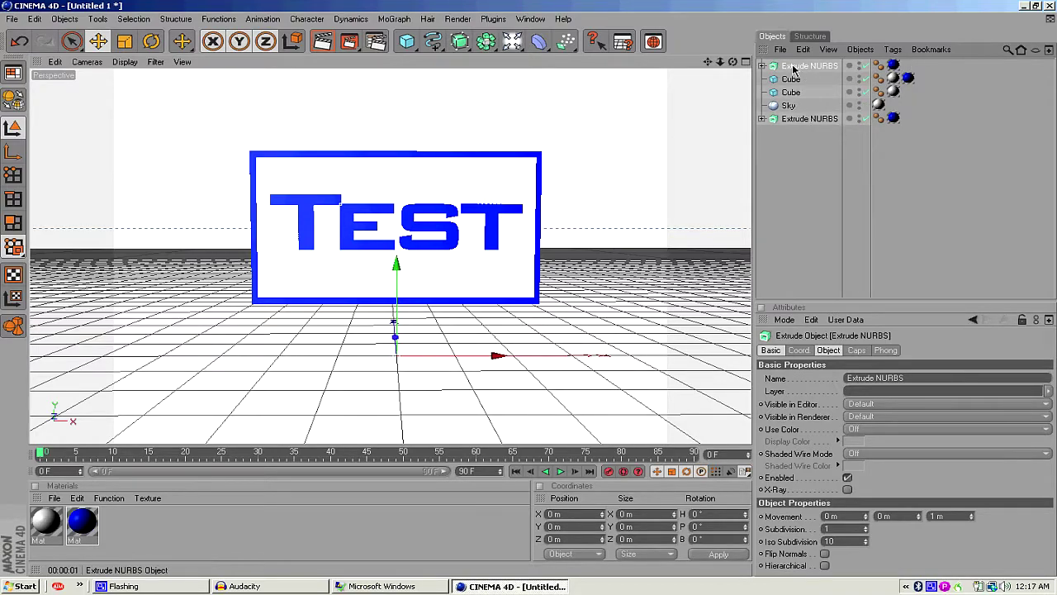
{"action": "left_click", "coordinate": [761, 66]}
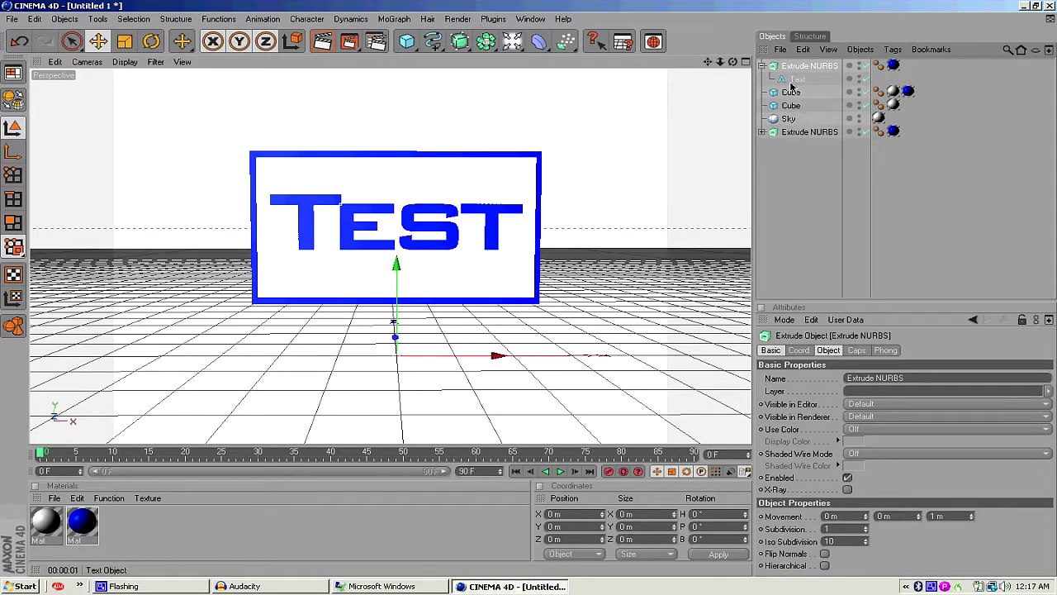
{"action": "left_click", "coordinate": [796, 79]}
{"action": "left_click_drag", "start_coordinate": [888, 518], "coordinate": [665, 477]}
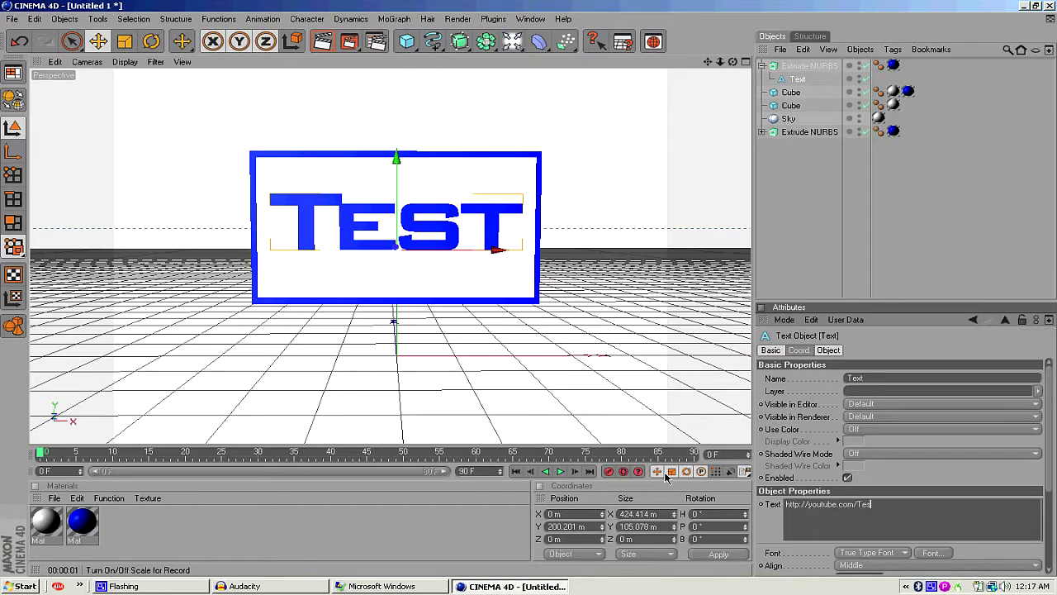
{"action": "left_click", "coordinate": [877, 233]}
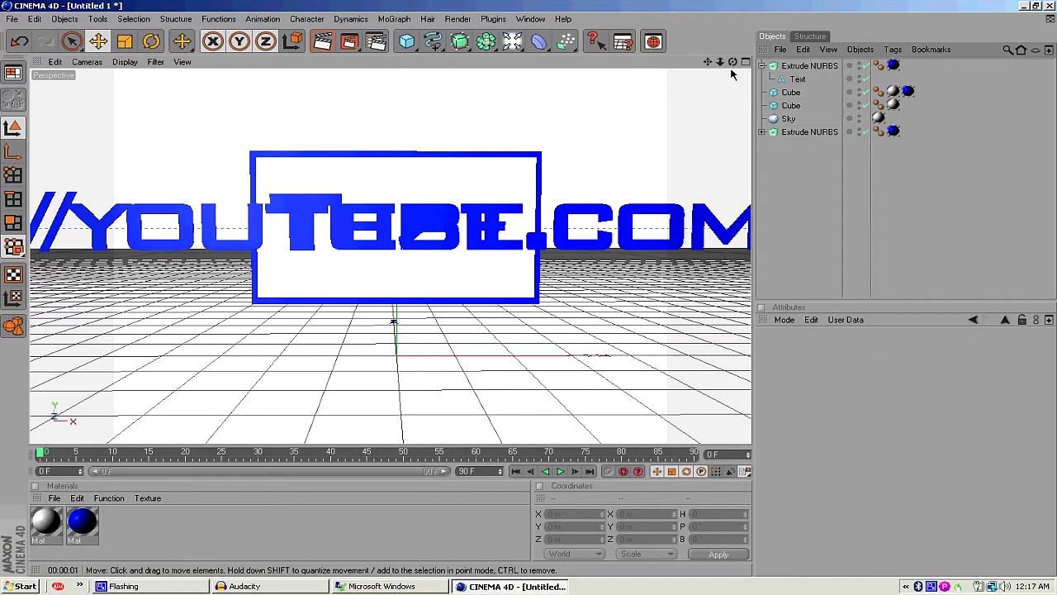
Set the height of the copied URL text to 20 m.
{"action": "left_click", "coordinate": [801, 132]}
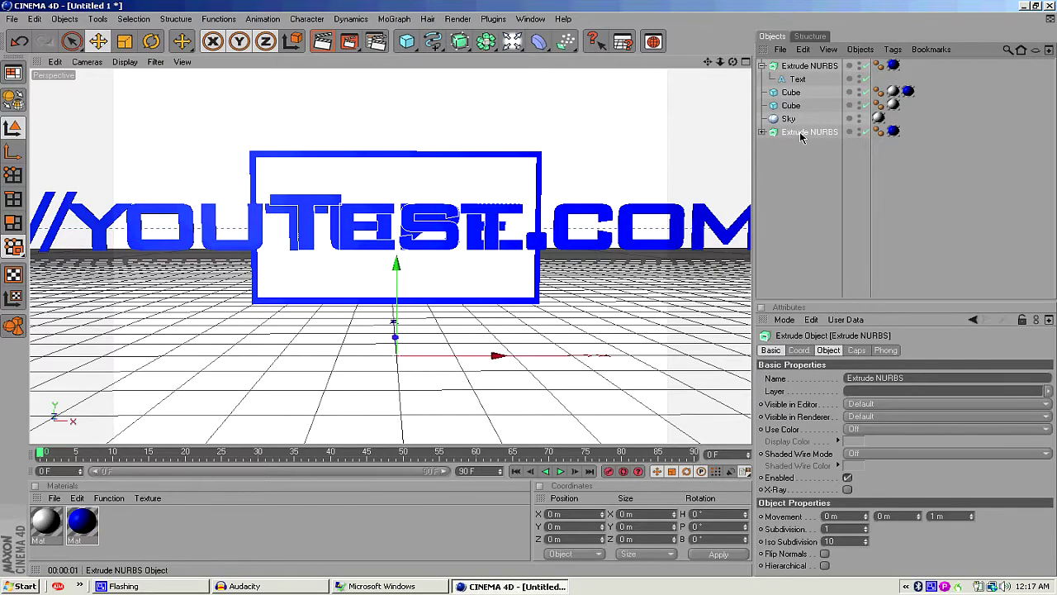
{"action": "left_click", "coordinate": [804, 67]}
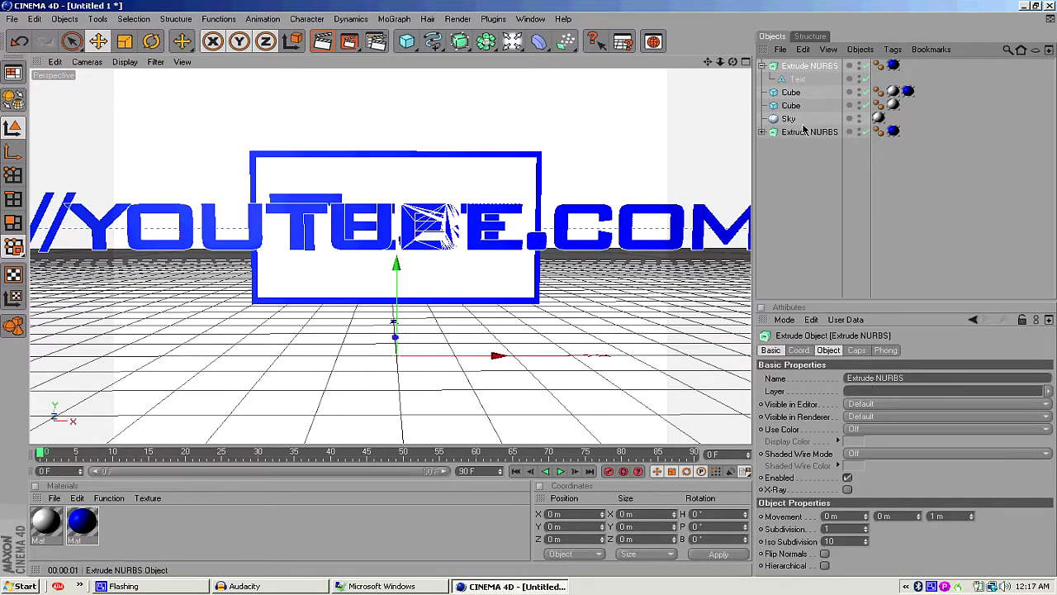
{"action": "left_click", "coordinate": [784, 80]}
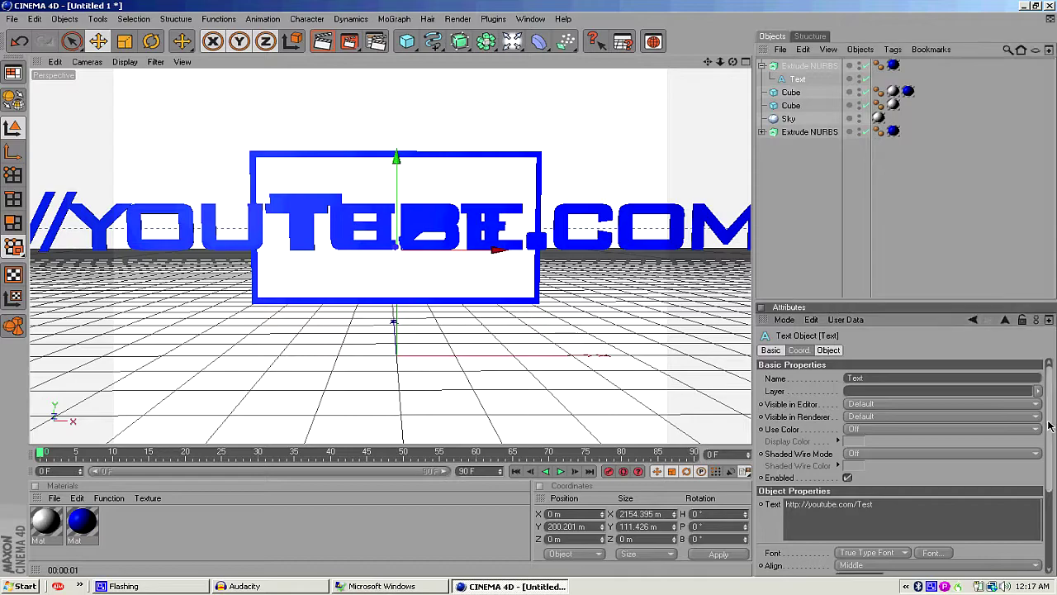
{"action": "scroll", "coordinate": [1042, 479], "scroll_direction": "down", "scroll_amount": 5}
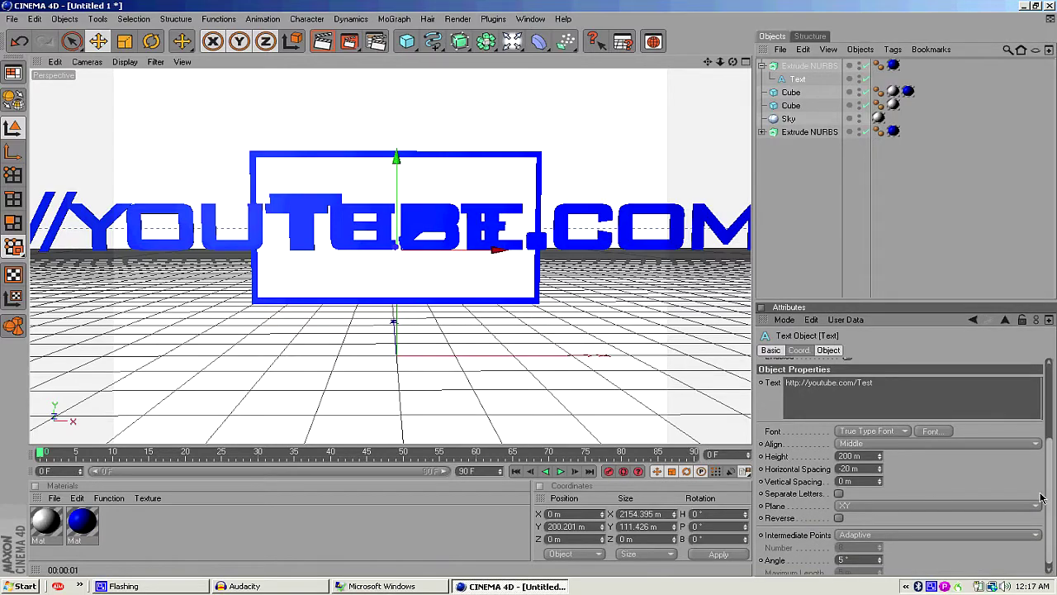
{"action": "double_click", "coordinate": [850, 455]}
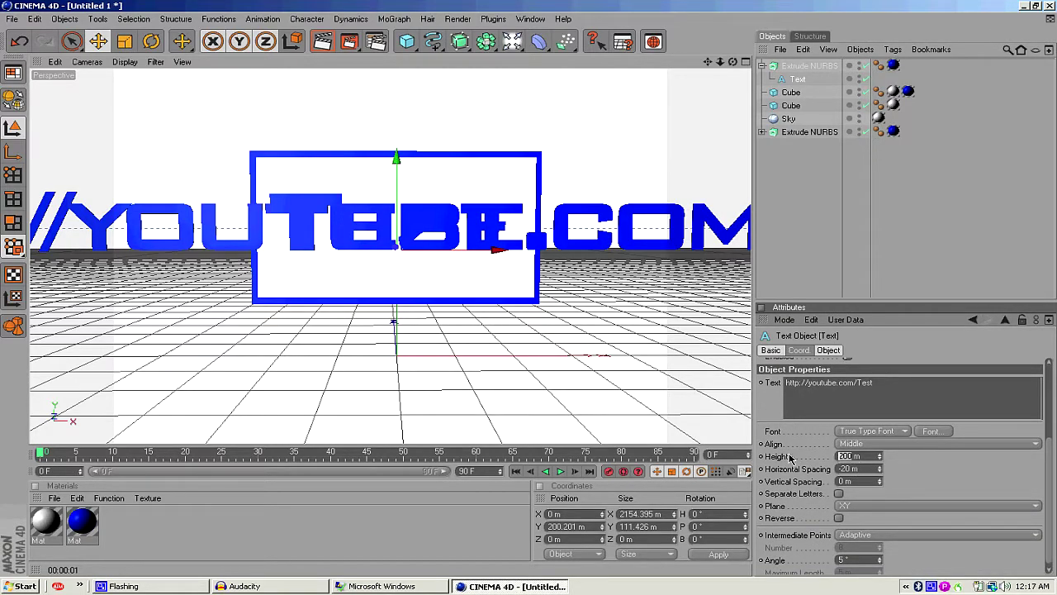
{"action": "type", "text": "20"}
{"action": "left_click", "coordinate": [925, 237]}
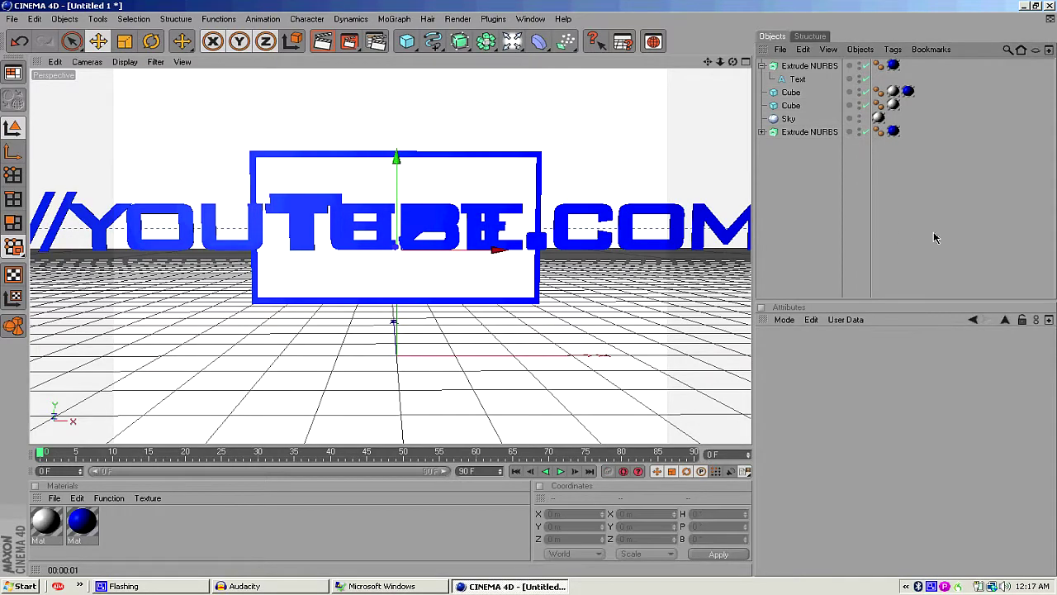
Lower the copied extruded text to about Y -130 m, just below the panel, and set its text height to 40 m.
{"action": "left_click", "coordinate": [798, 66]}
{"action": "left_click_drag", "start_coordinate": [396, 355], "coordinate": [394, 396]}
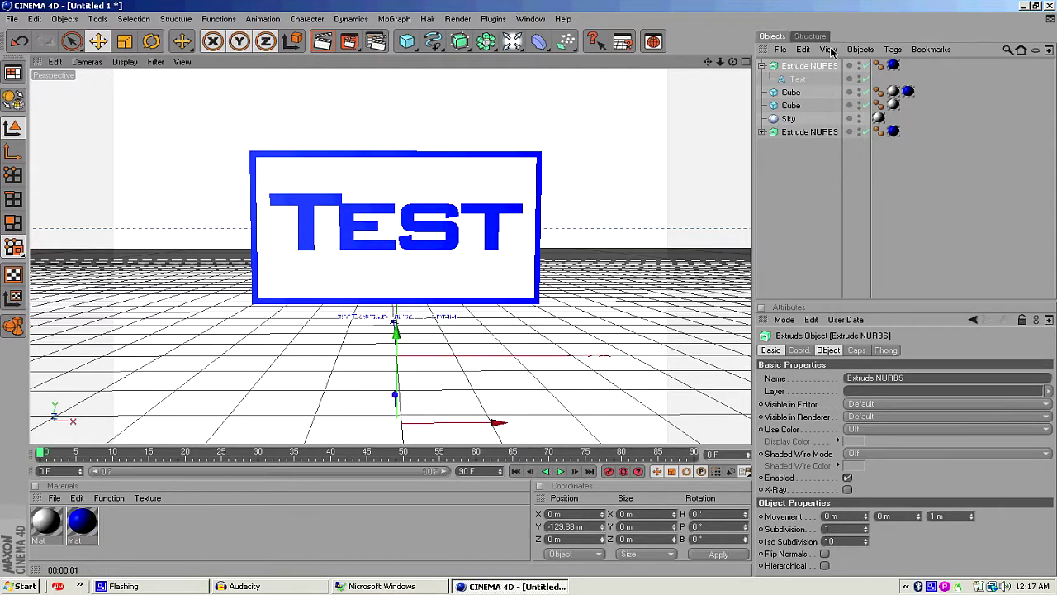
{"action": "left_click", "coordinate": [797, 79]}
{"action": "scroll", "coordinate": [923, 487], "scroll_direction": "down", "scroll_amount": 3}
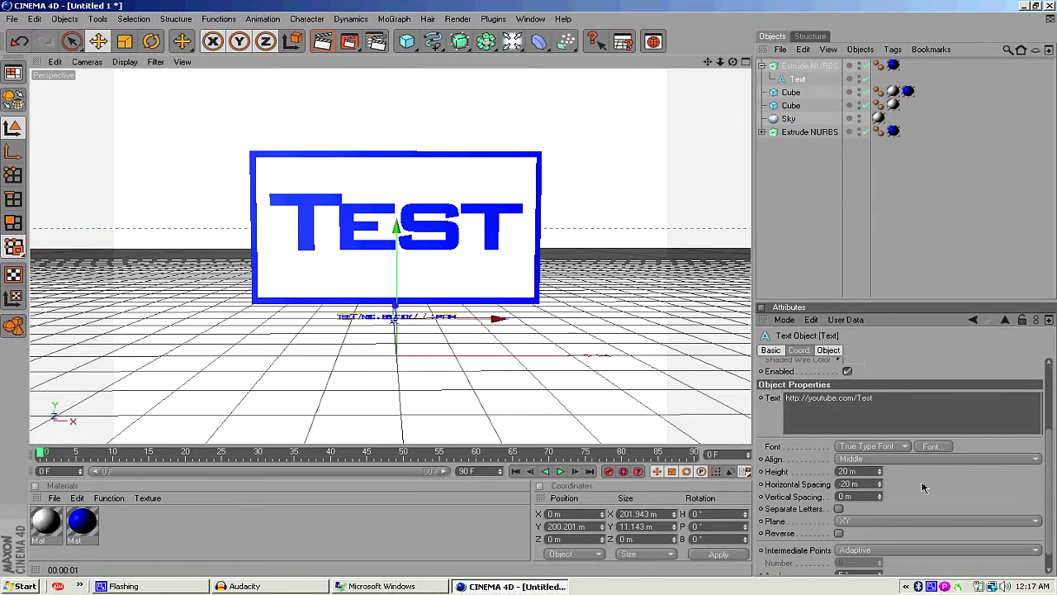
{"action": "left_click_drag", "start_coordinate": [848, 472], "coordinate": [761, 466]}
{"action": "left_click", "coordinate": [923, 198]}
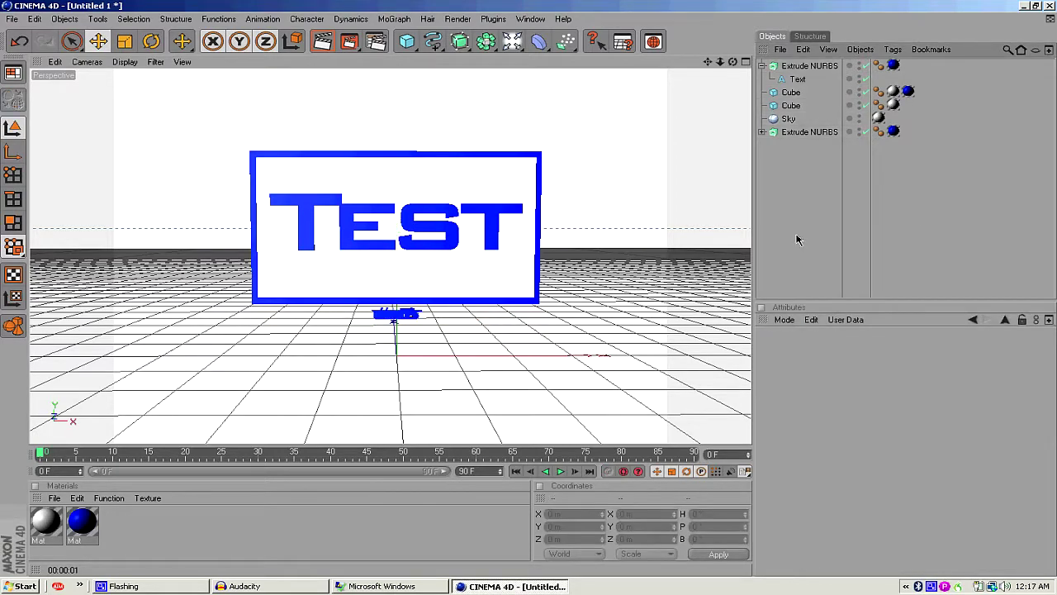
Increase the URL text's horizontal spacing so its letters separate and span roughly the width of the panel.
{"action": "left_click", "coordinate": [808, 66]}
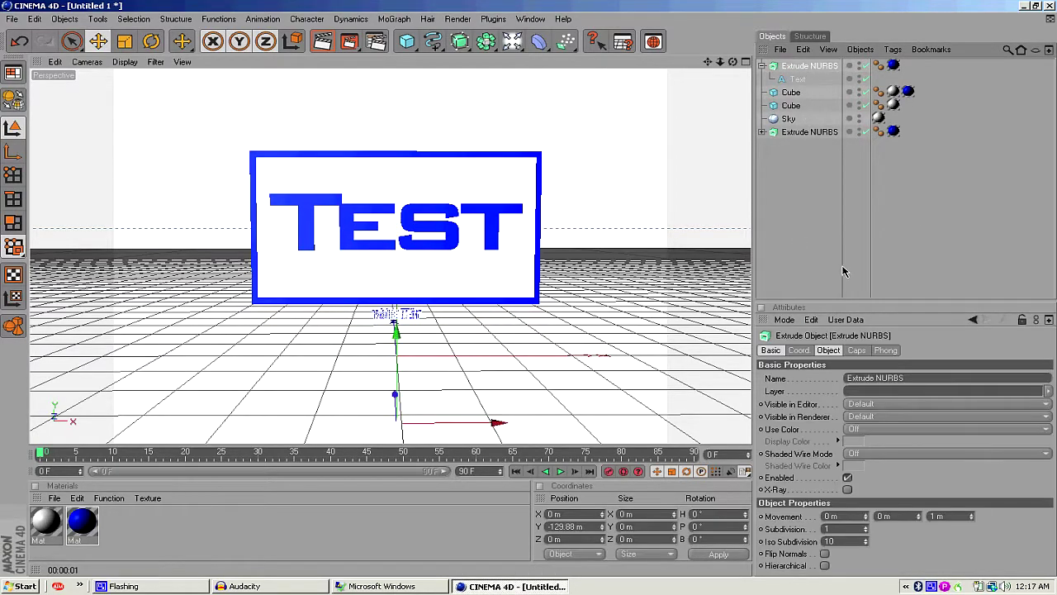
{"action": "left_click", "coordinate": [797, 78]}
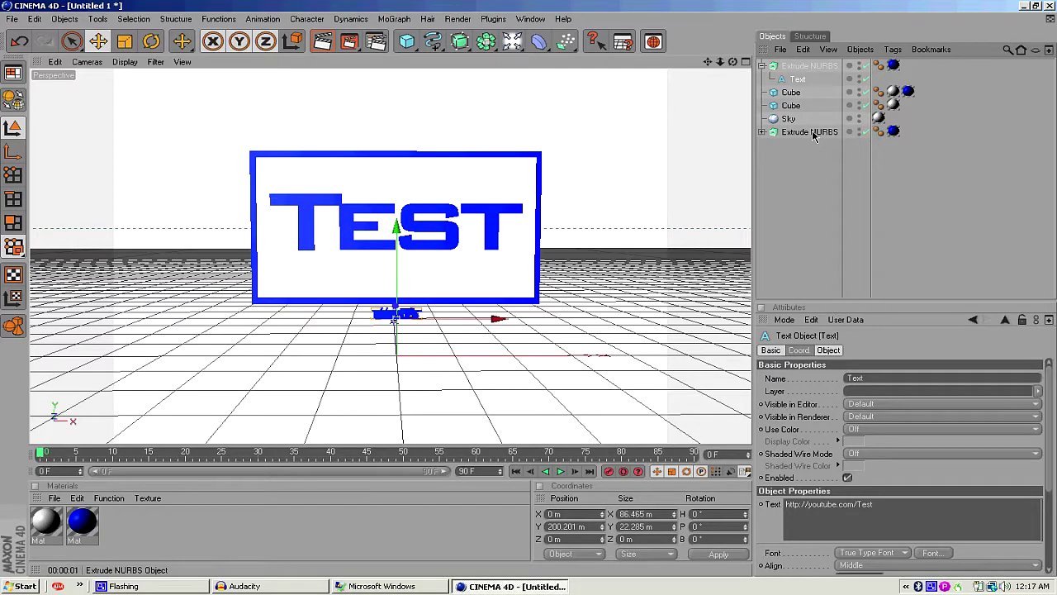
{"action": "left_click", "coordinate": [810, 132]}
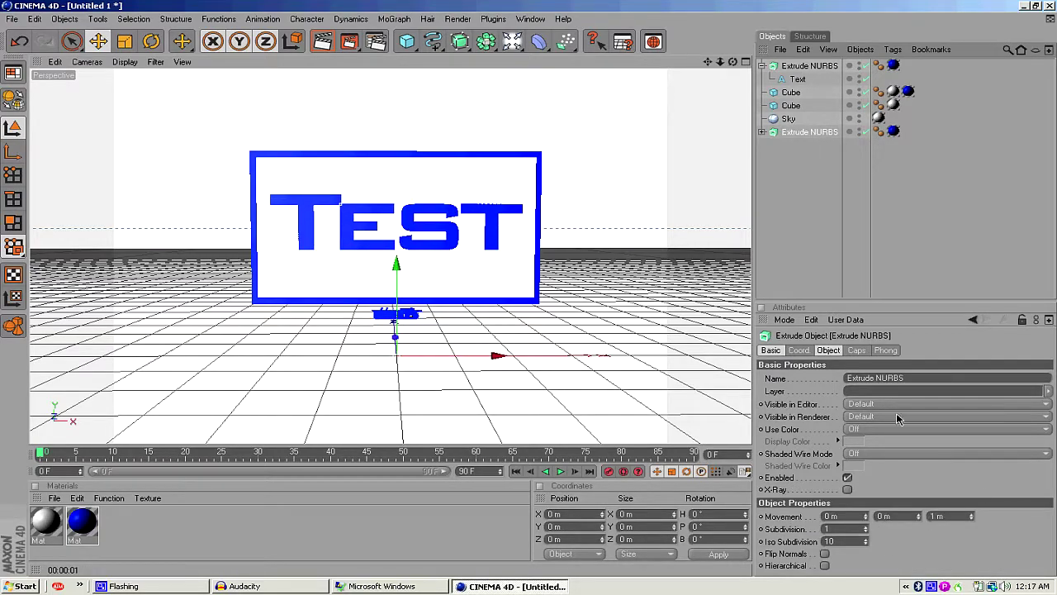
{"action": "left_click", "coordinate": [809, 66]}
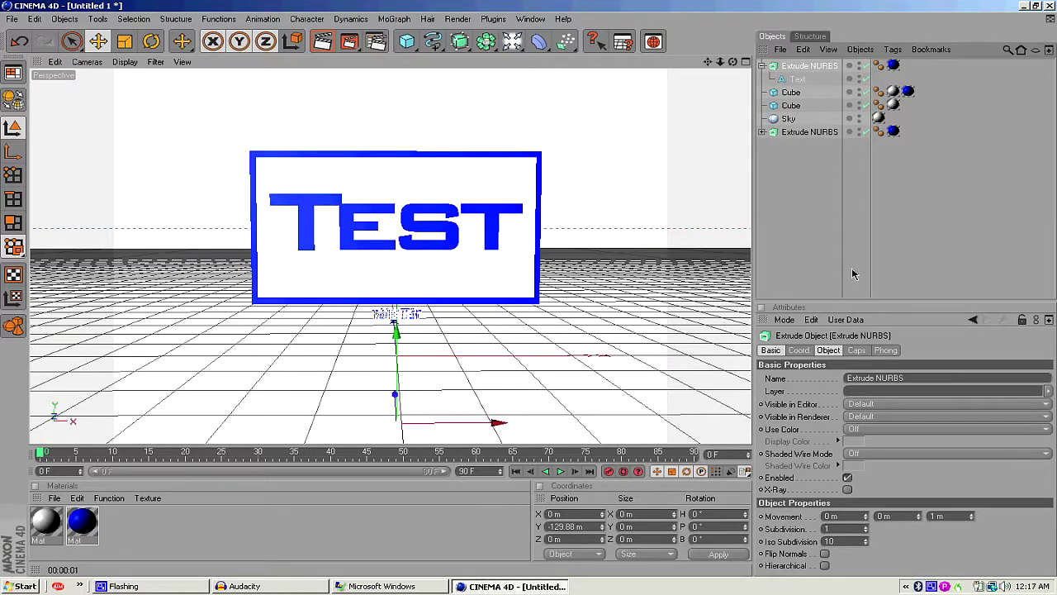
{"action": "left_click", "coordinate": [797, 79]}
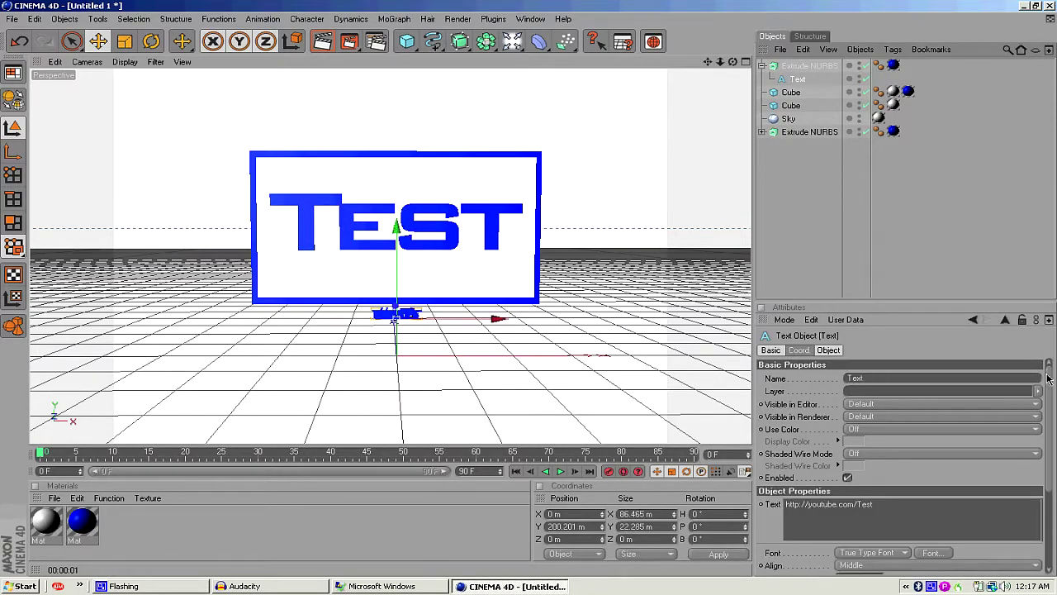
{"action": "left_click_drag", "start_coordinate": [1047, 378], "coordinate": [1046, 440]}
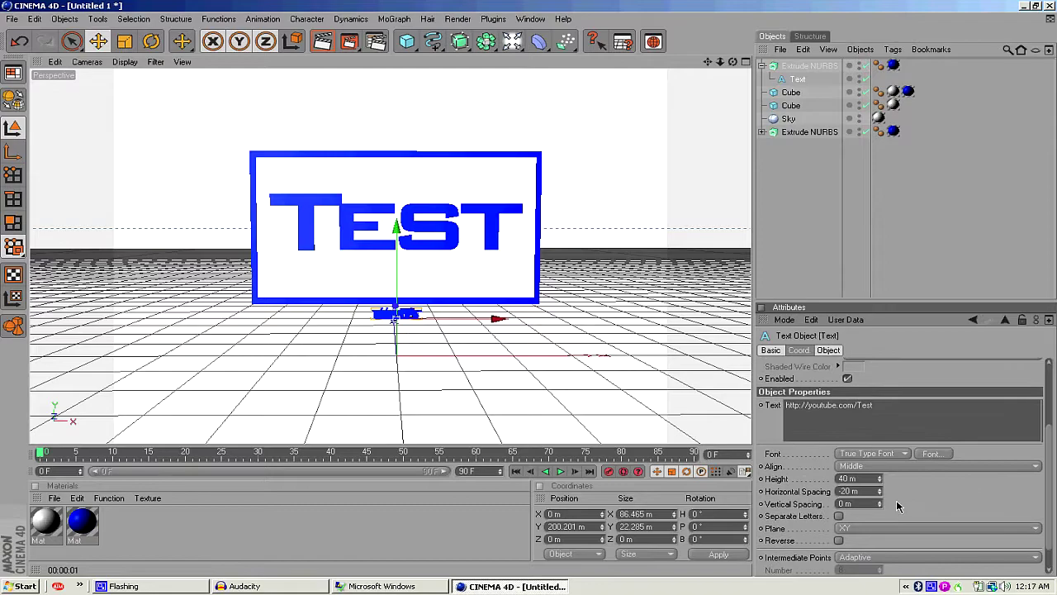
{"action": "left_click", "coordinate": [853, 492]}
{"action": "left_click", "coordinate": [908, 261]}
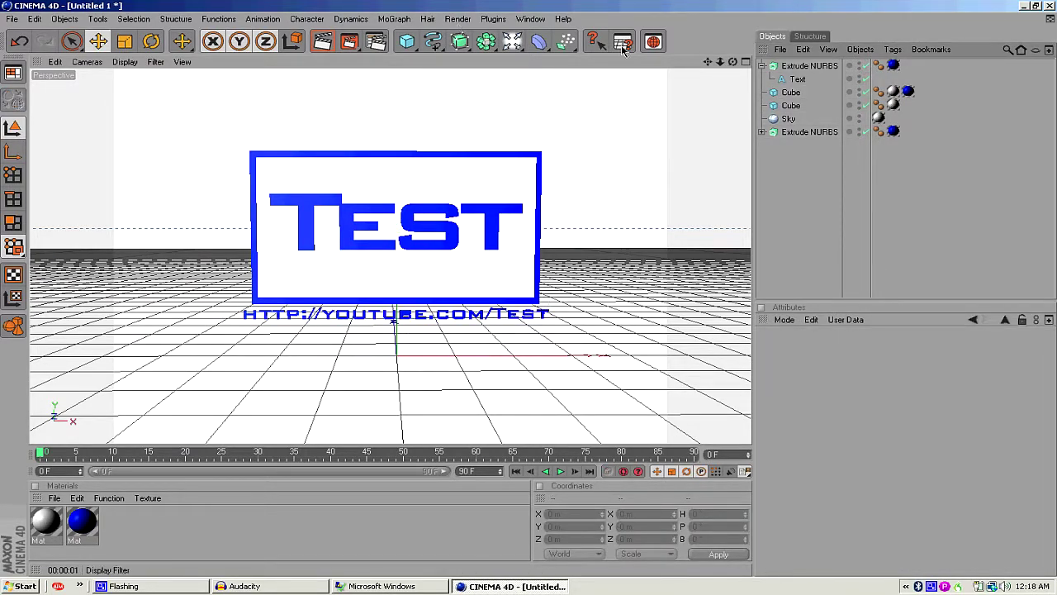
Render the perspective view from slightly different angles to check the URL text beneath the bordered panel.
{"action": "left_click_drag", "start_coordinate": [732, 62], "coordinate": [378, 212]}
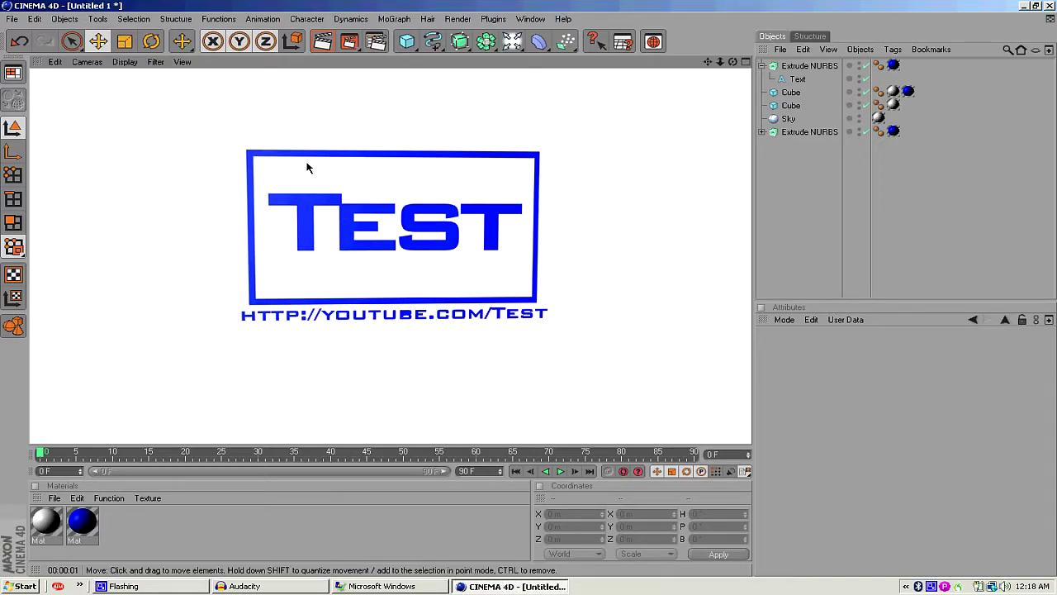
{"action": "left_click_drag", "start_coordinate": [732, 61], "coordinate": [530, 293]}
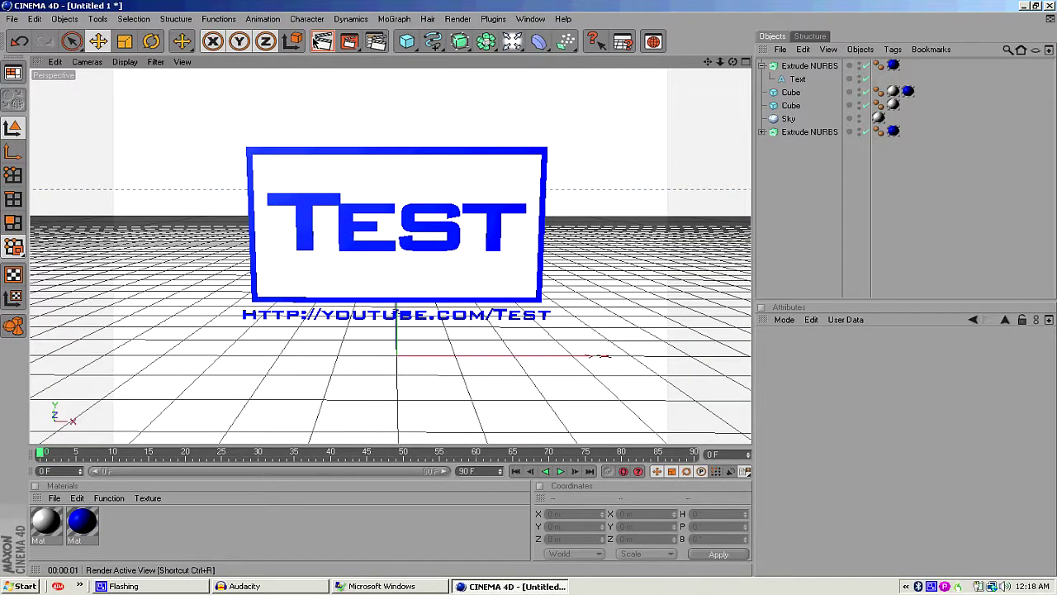
{"action": "left_click", "coordinate": [322, 40]}
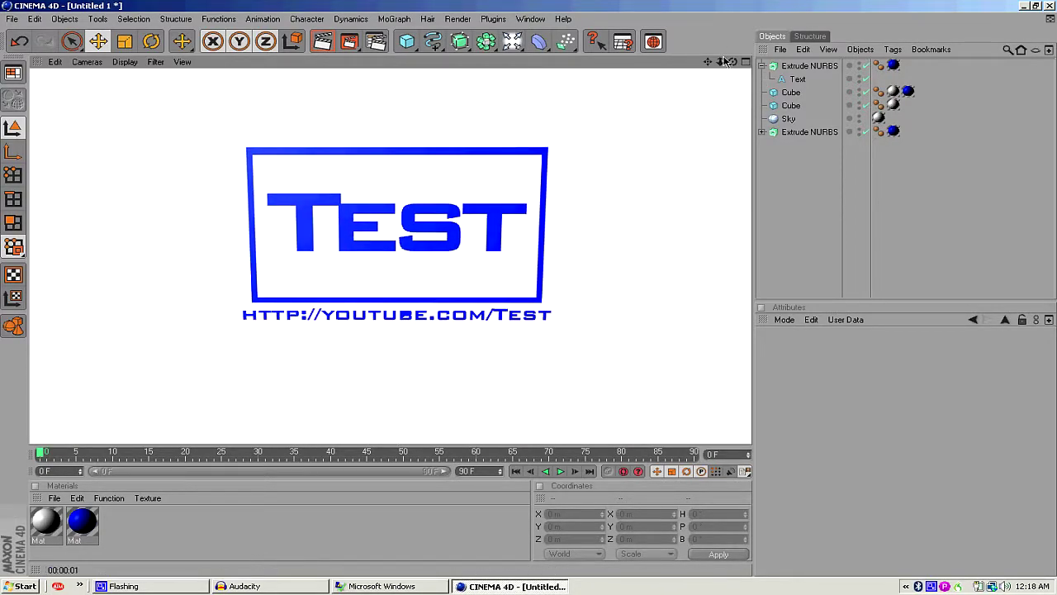